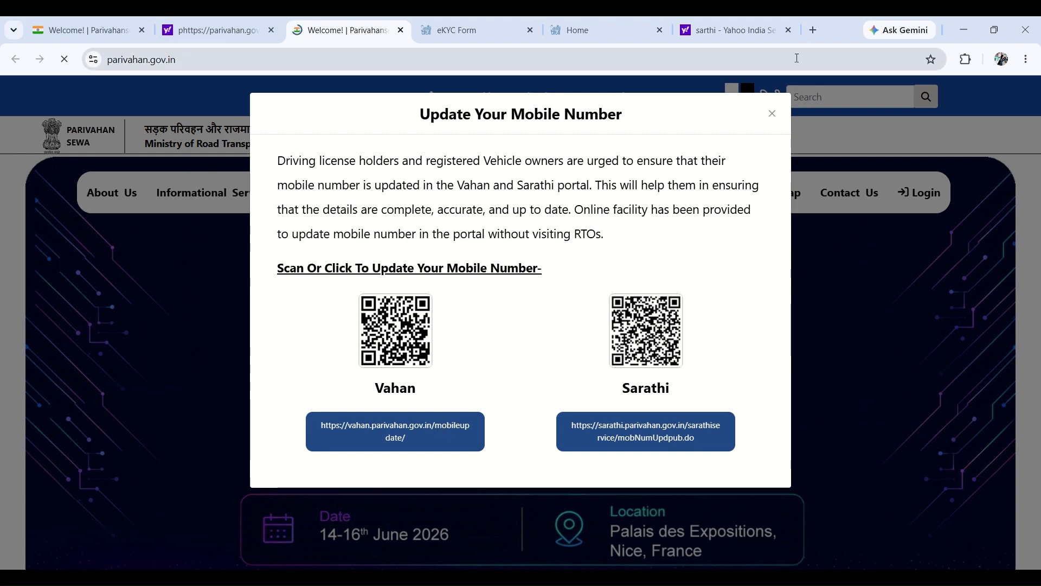
Dismiss the mobile-number notice and open the Drivers/Learners License services in a new tab.
left_click(773, 116)
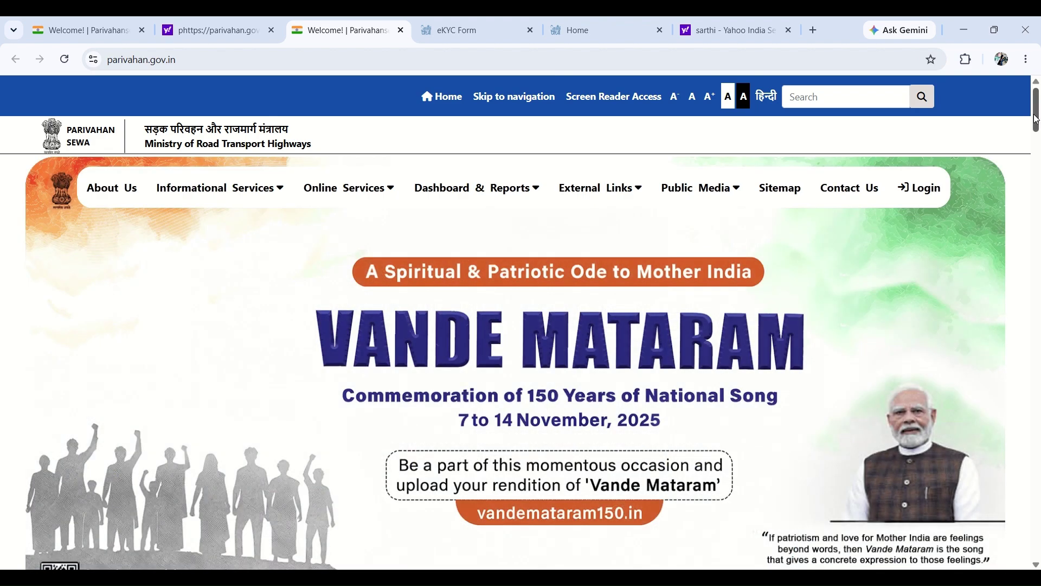
left_click_drag(1037, 118, 1005, 178)
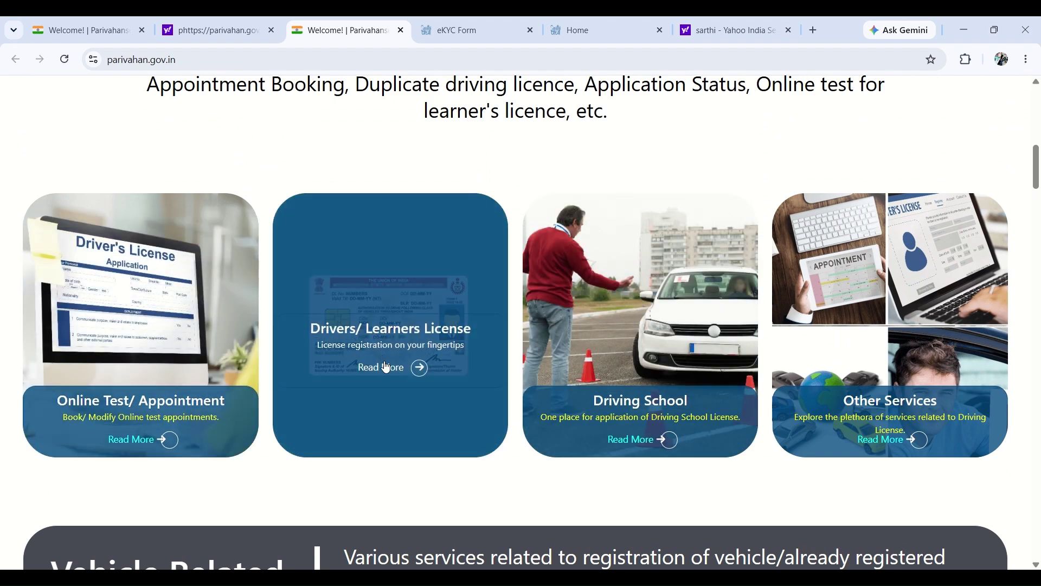
left_click(387, 369)
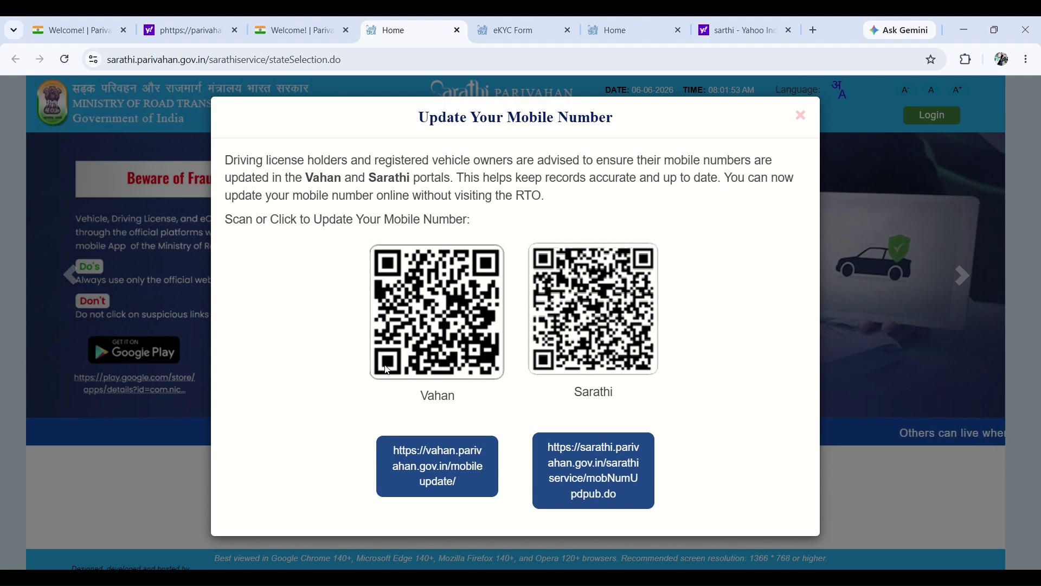
Close the mobile-number notice, choose Bihar as the state, and close the contactless services popup.
left_click(802, 115)
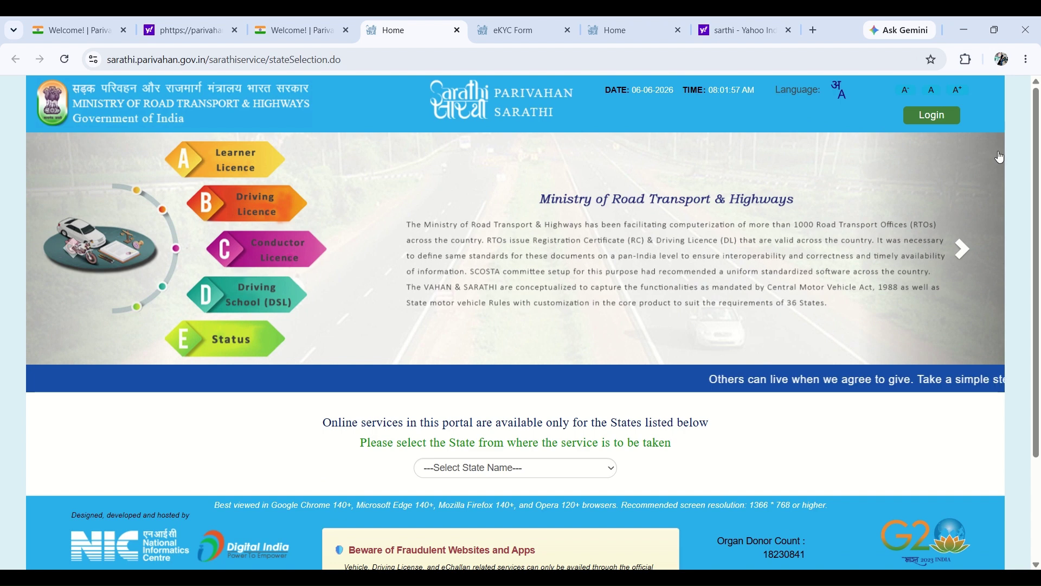
scroll(731, 275, "down", 1)
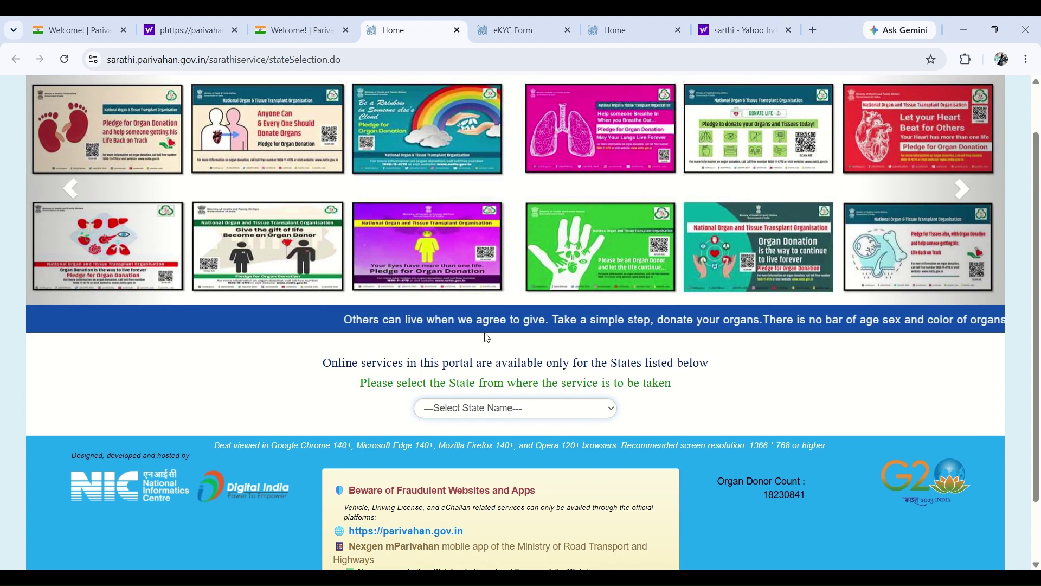
key("b")
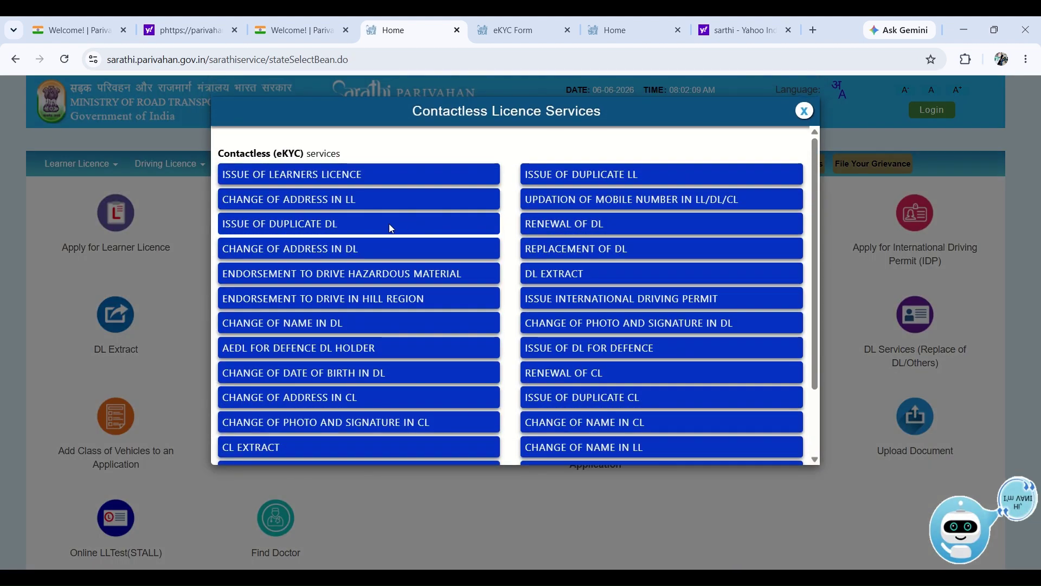
left_click(805, 119)
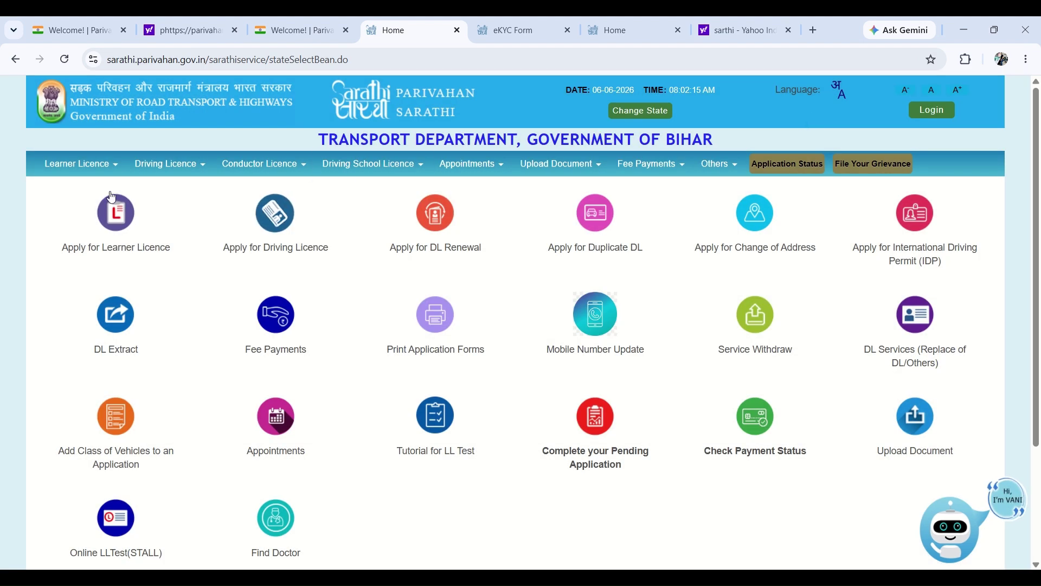
Submit a new learner licence application with General category, then switch to the older eKYC tab.
left_click(115, 215)
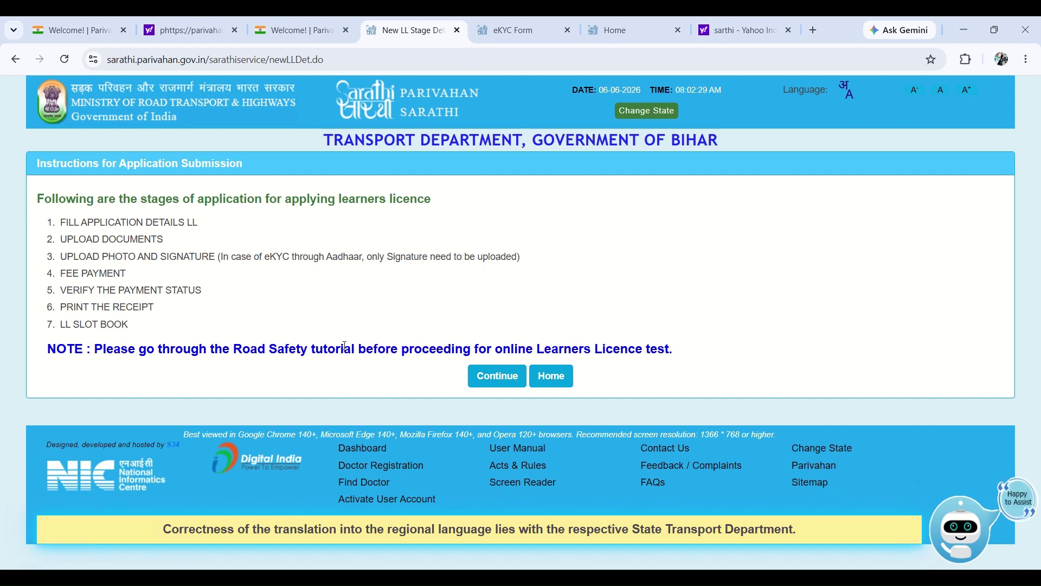
left_click(476, 375)
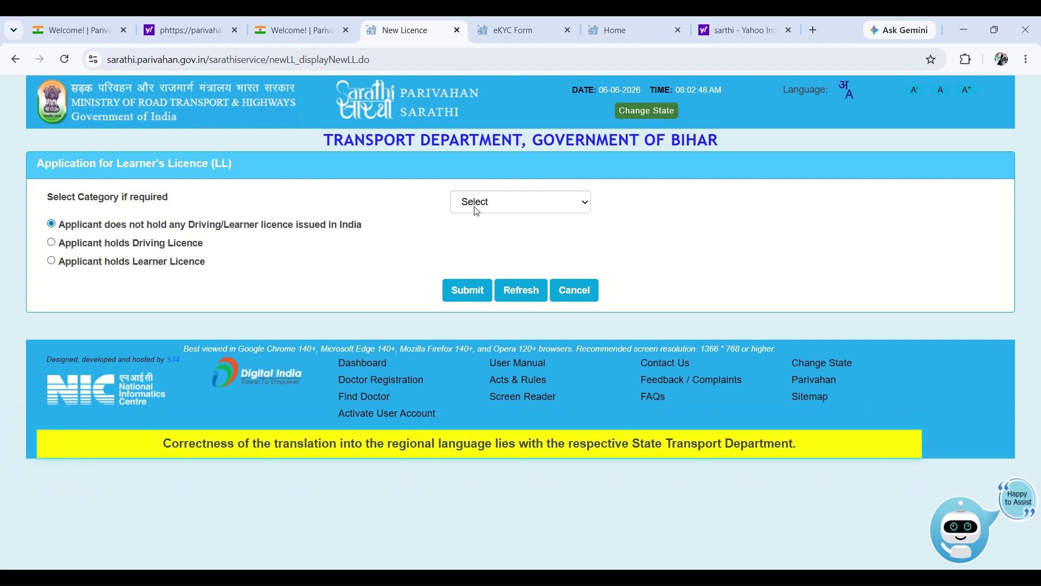
left_click(482, 270)
left_click(472, 296)
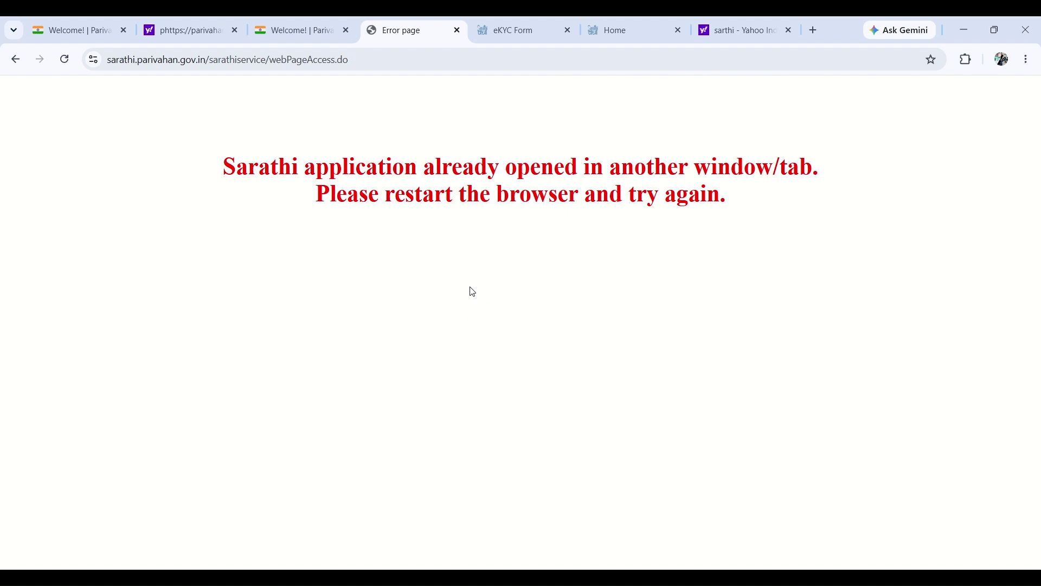
left_click(545, 36)
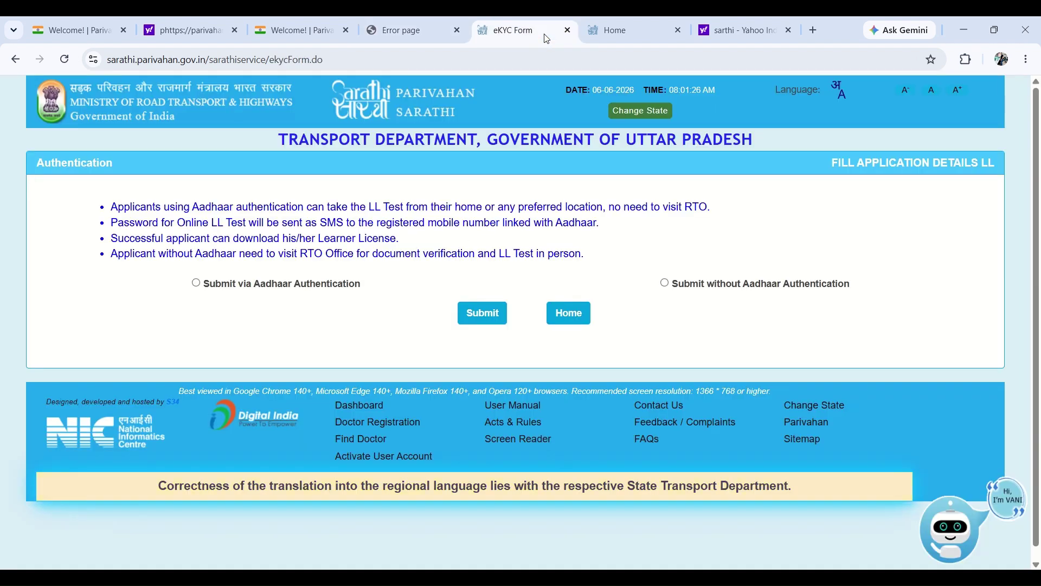
Close the leftover eKYC Form, Home and Error tabs and return to Parivahan Sewa.
left_click(567, 31)
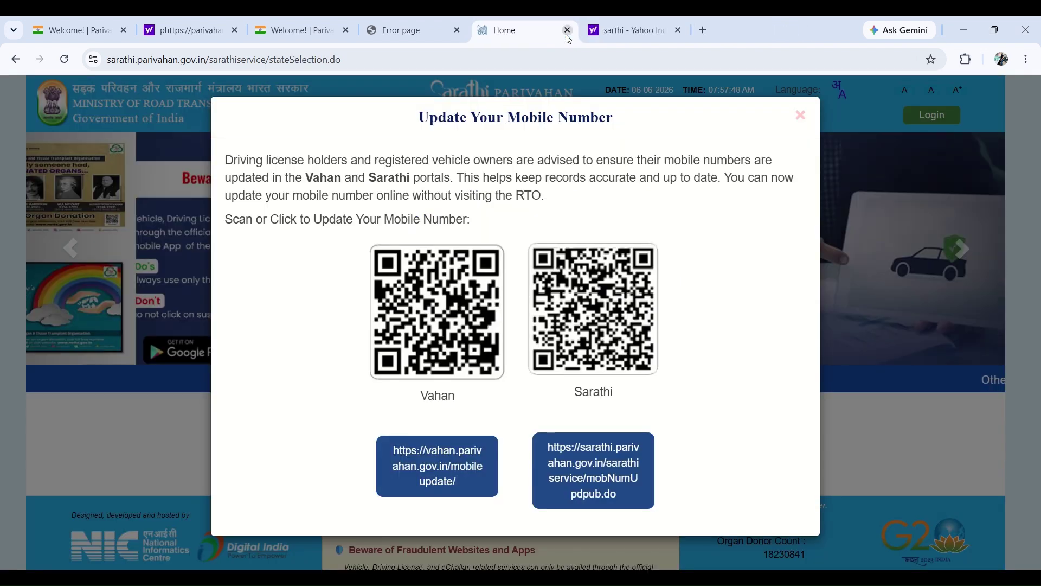
left_click(565, 31)
left_click(563, 31)
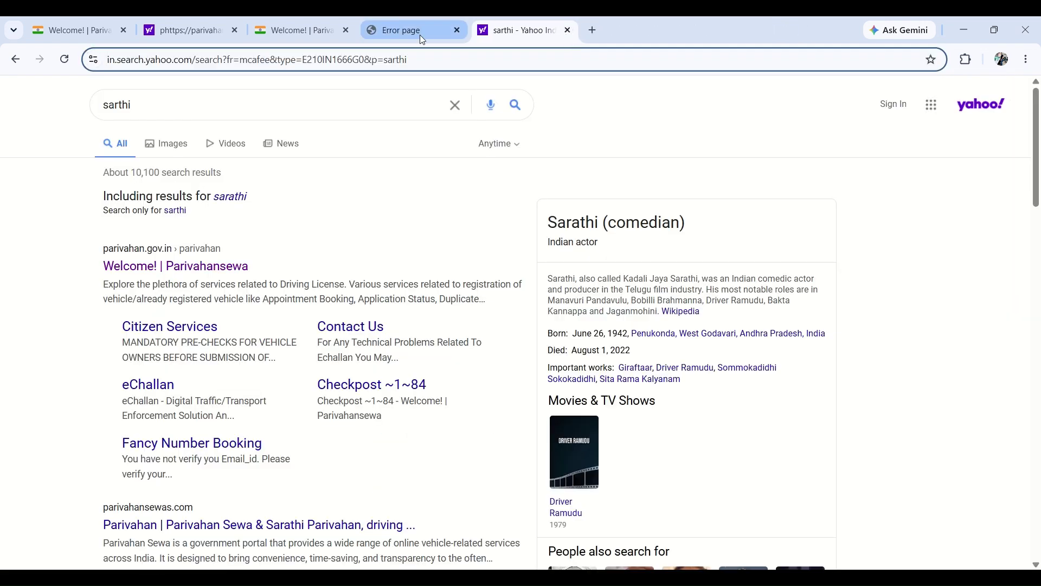
left_click(457, 31)
left_click(314, 28)
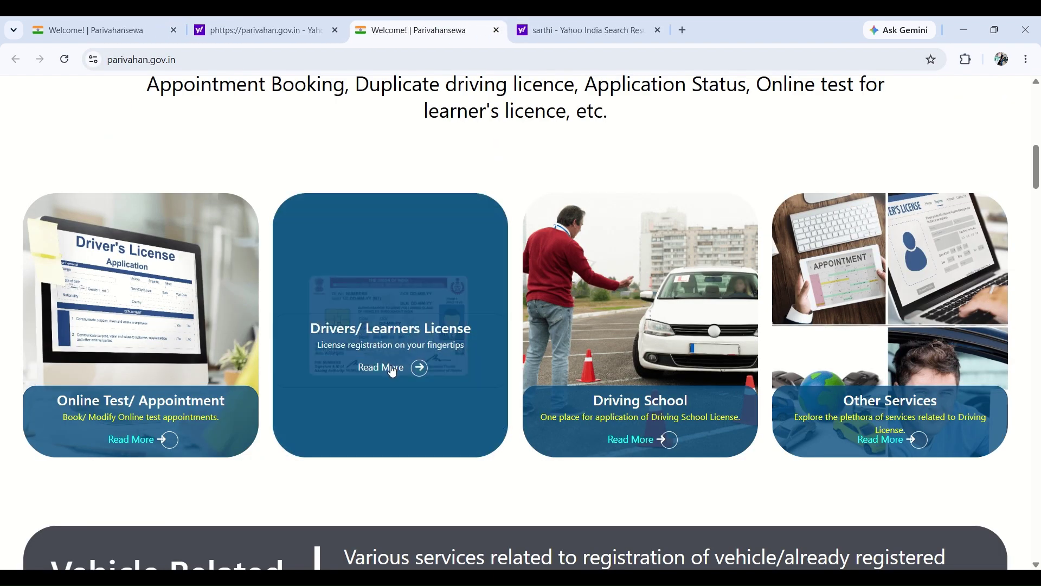
Reopen Drivers/Learners License services, dismiss the notice, select Bihar and close the services popup.
left_click(392, 368)
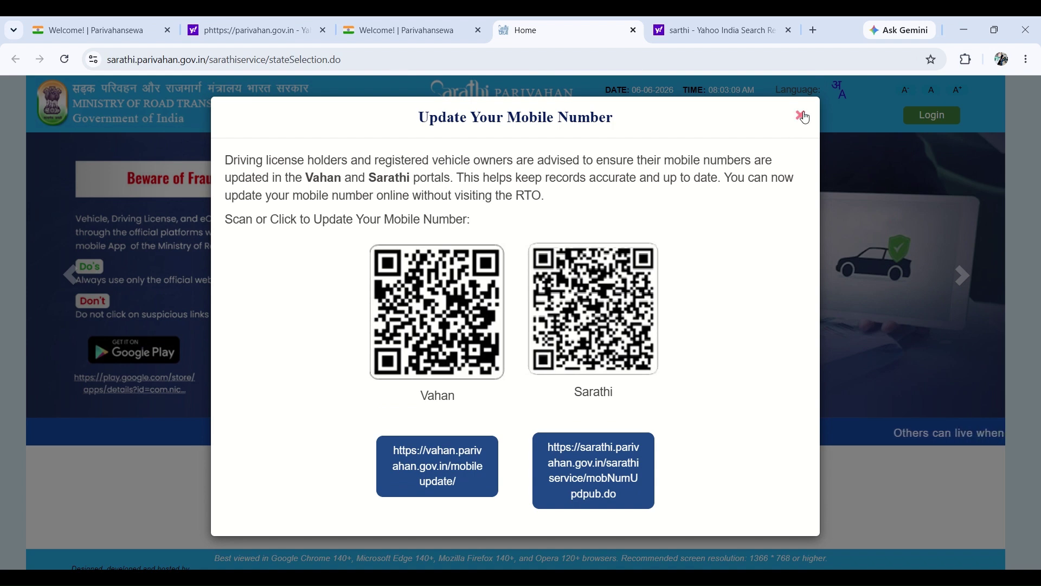
left_click(804, 117)
left_click(494, 522)
key("b")
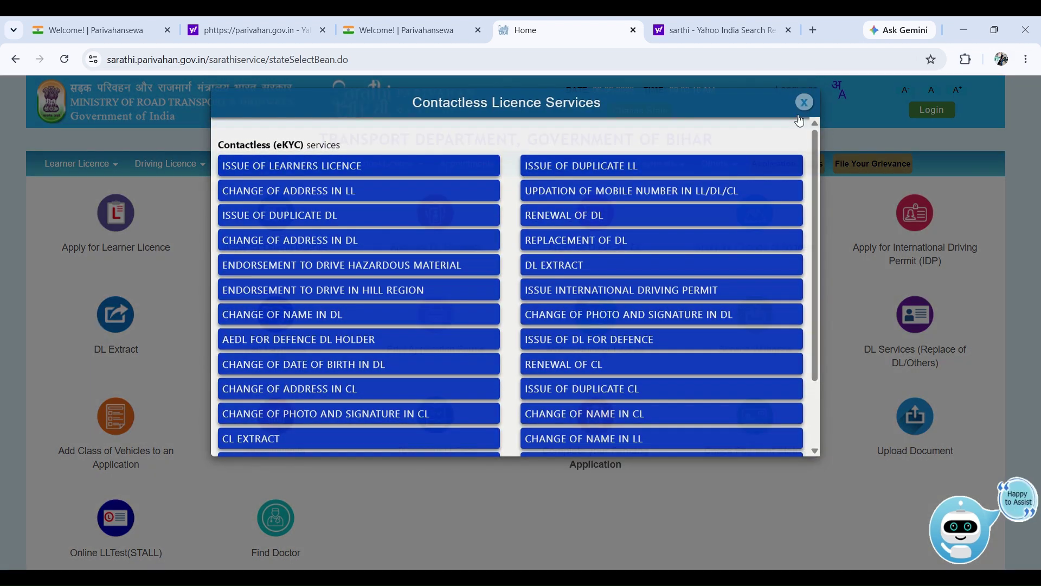
left_click(801, 114)
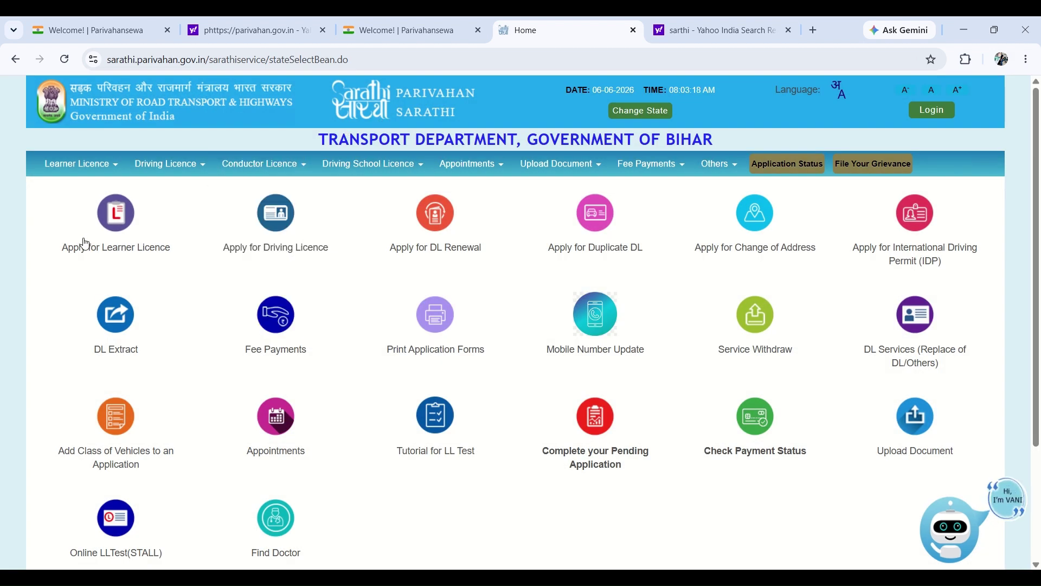
Apply for a Learner Licence, continue past the instructions, and submit with General category.
left_click(85, 244)
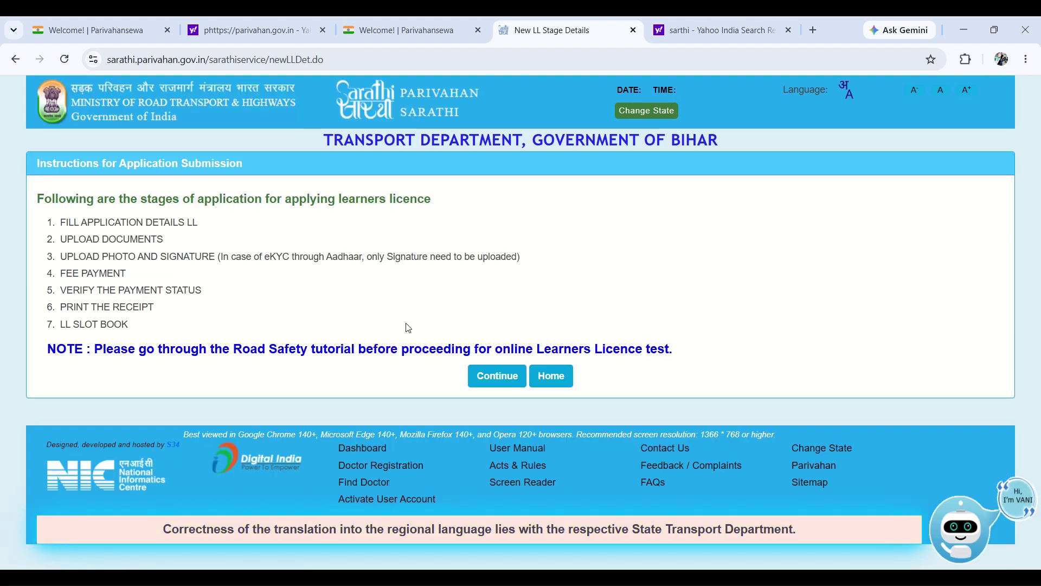
left_click(490, 374)
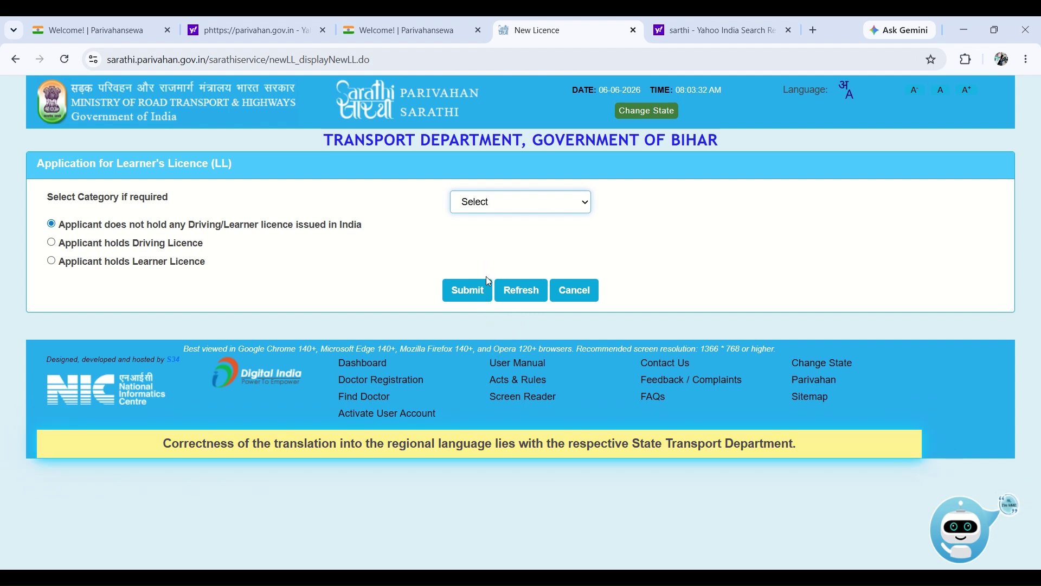
left_click(466, 290)
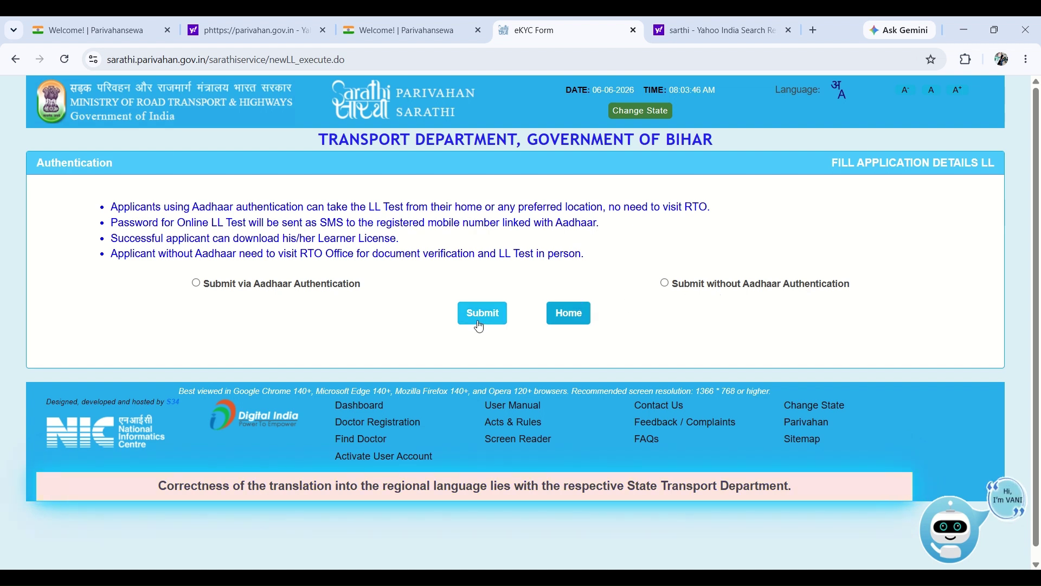
Choose Submit via Aadhaar Authentication, acknowledge the mobile-number alert, and scroll through the eKYC form.
left_click(200, 284)
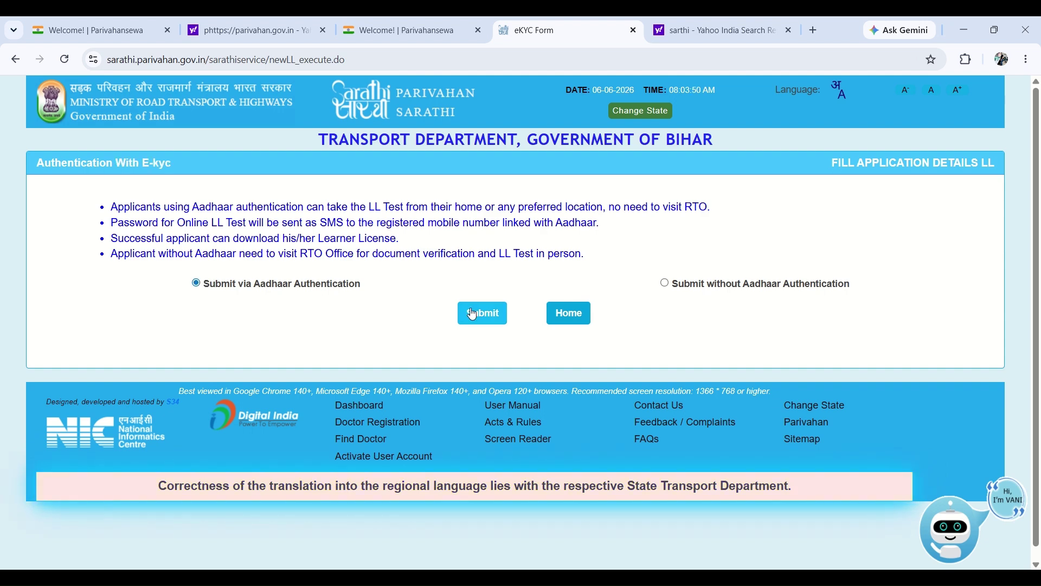
left_click(484, 317)
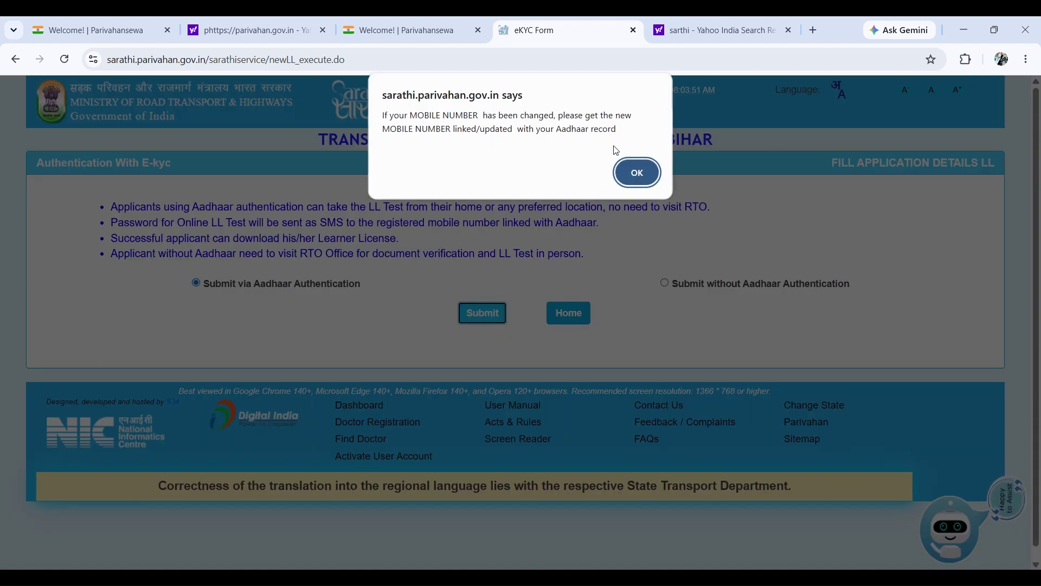
left_click(639, 174)
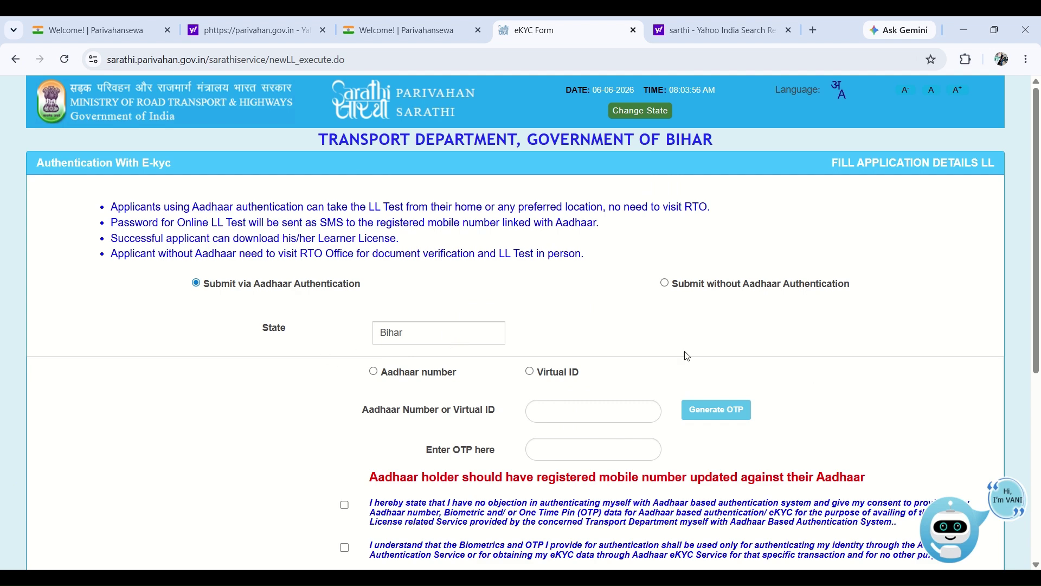
scroll(1037, 205, "down", 1)
scroll(1038, 205, "down", 2)
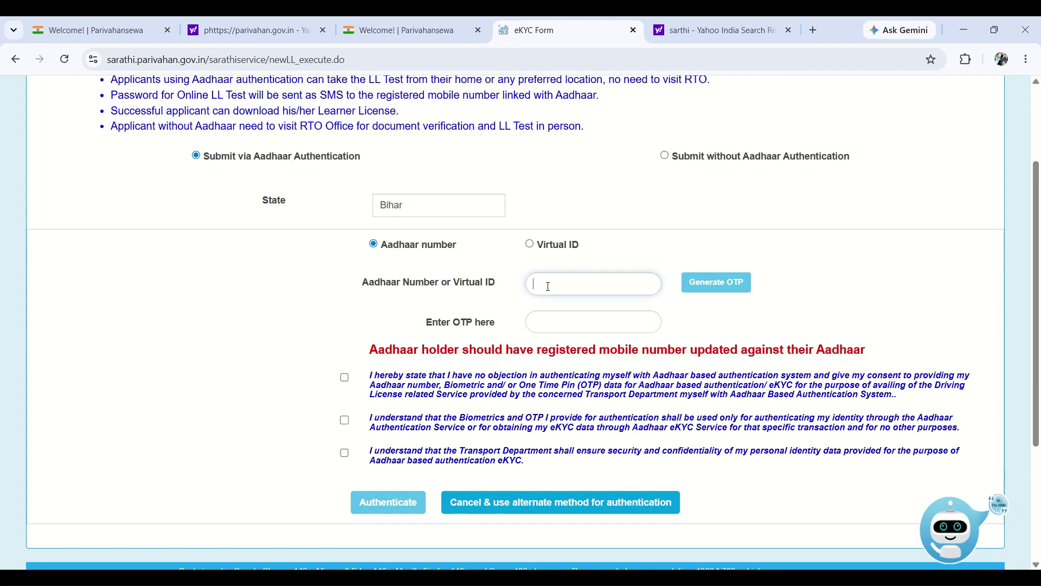
Enter the Aadhaar number, generate an OTP, and type the received one-time code.
type("••••")
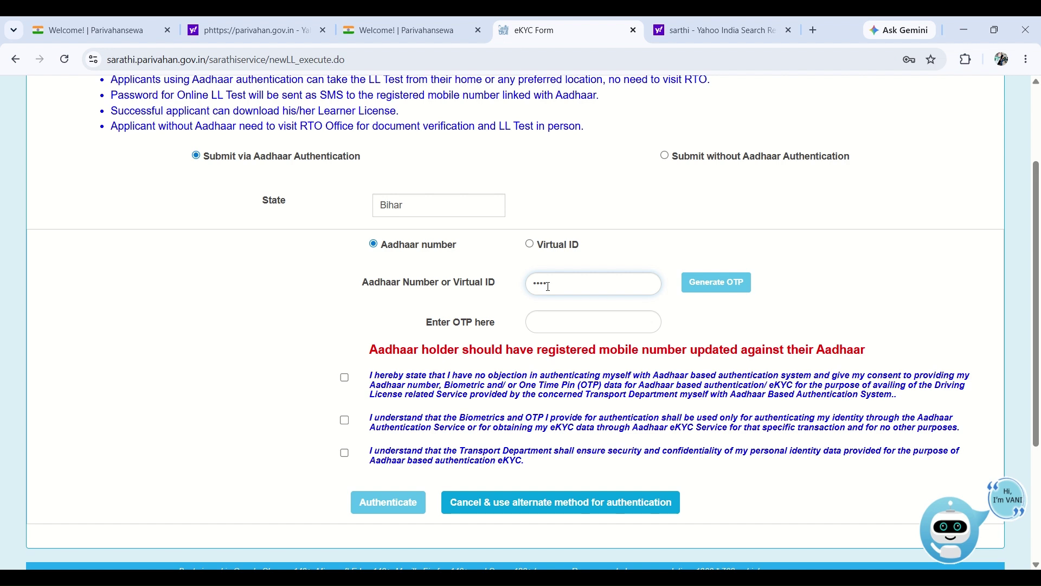
type("••••")
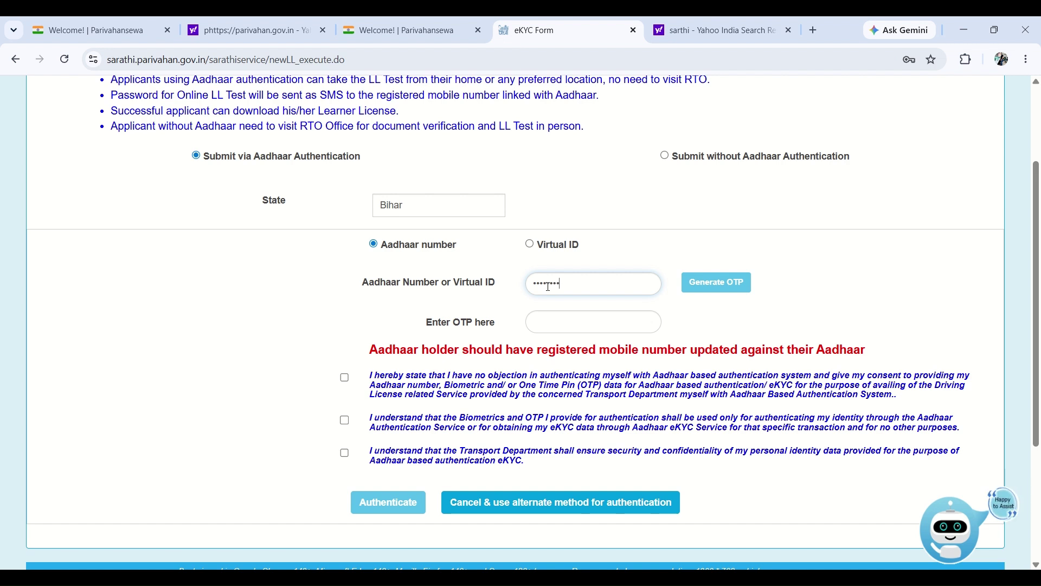
type("••")
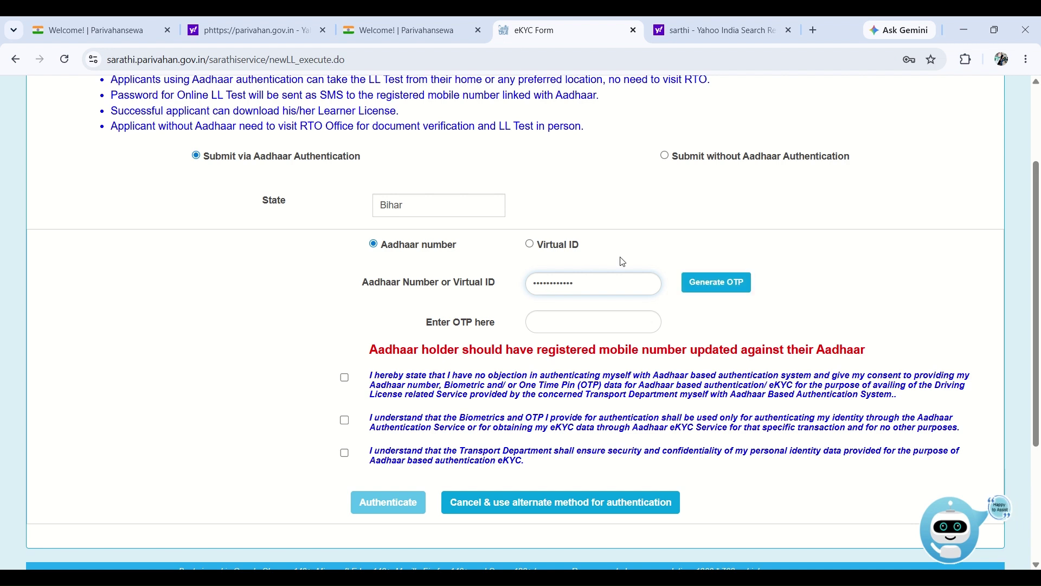
triple_click(717, 280)
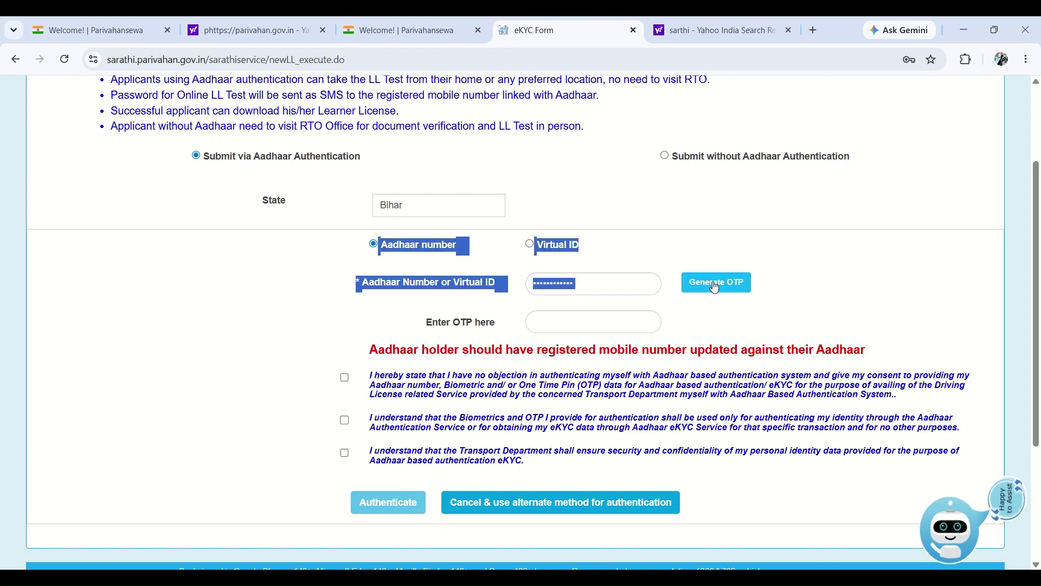
left_click(686, 282)
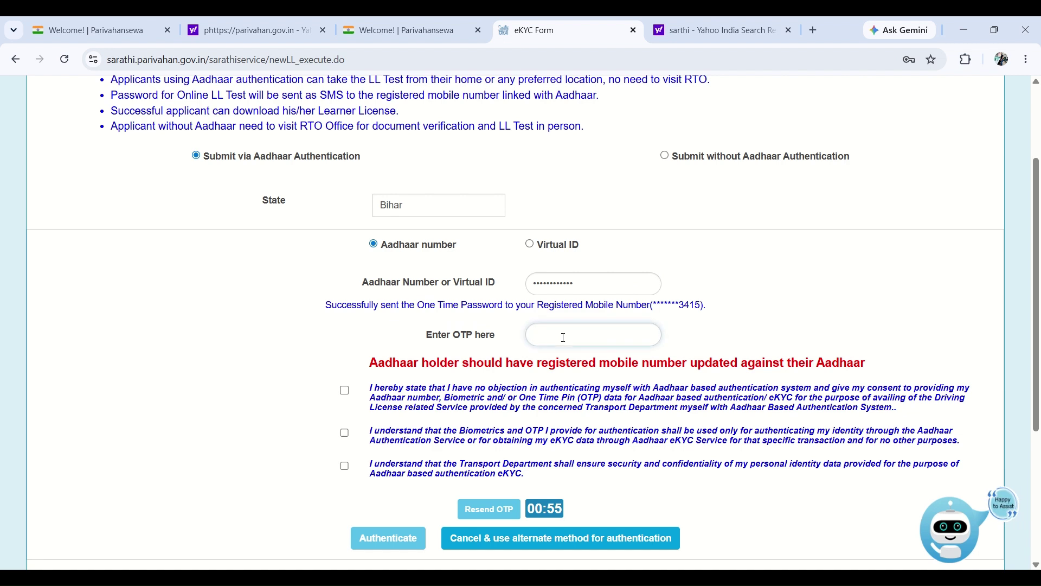
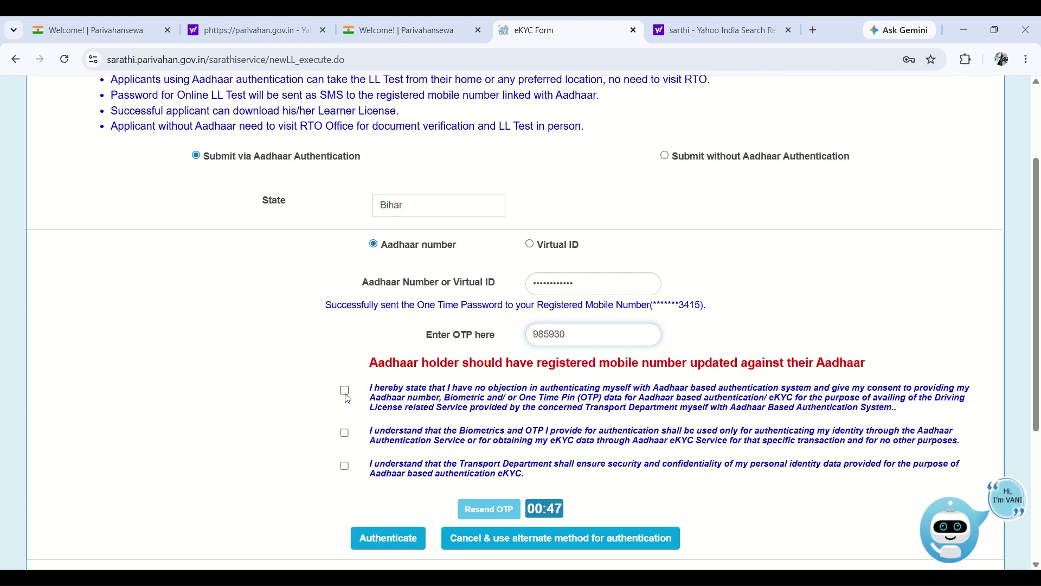
Tick the consent declarations and authenticate with the Aadhaar OTP.
left_click(345, 391)
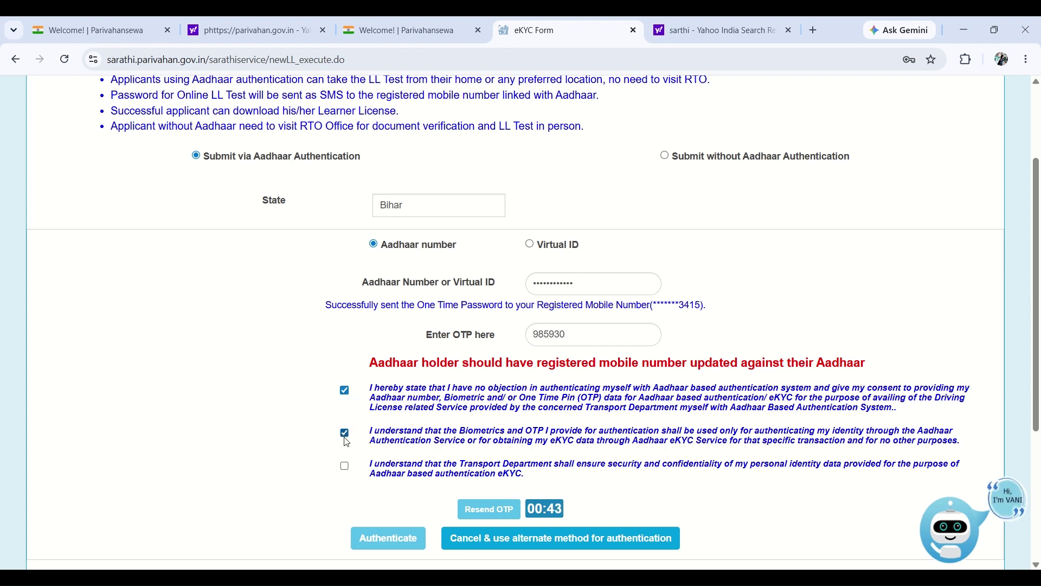
left_click(346, 468)
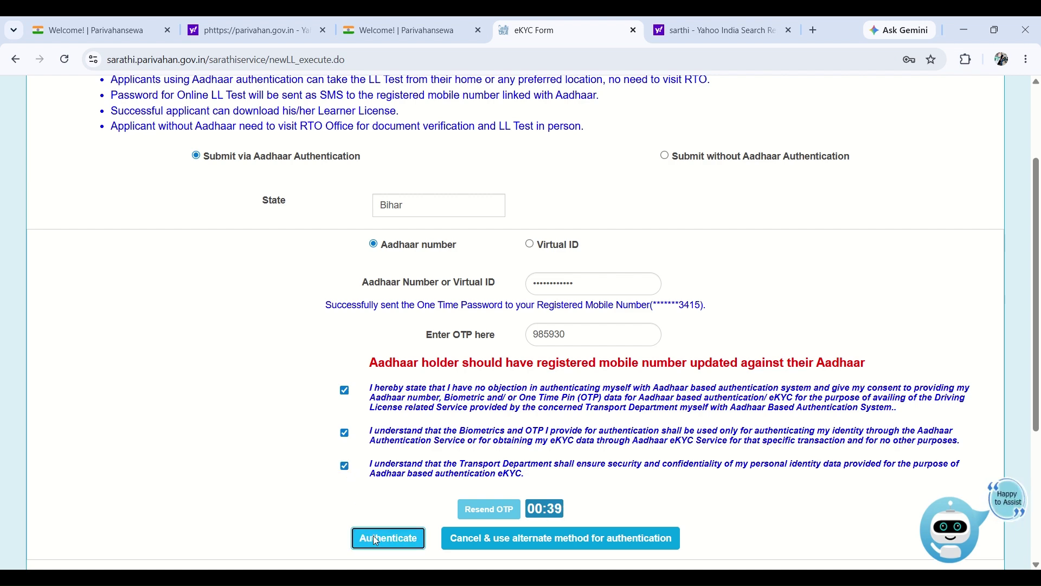
left_click(376, 539)
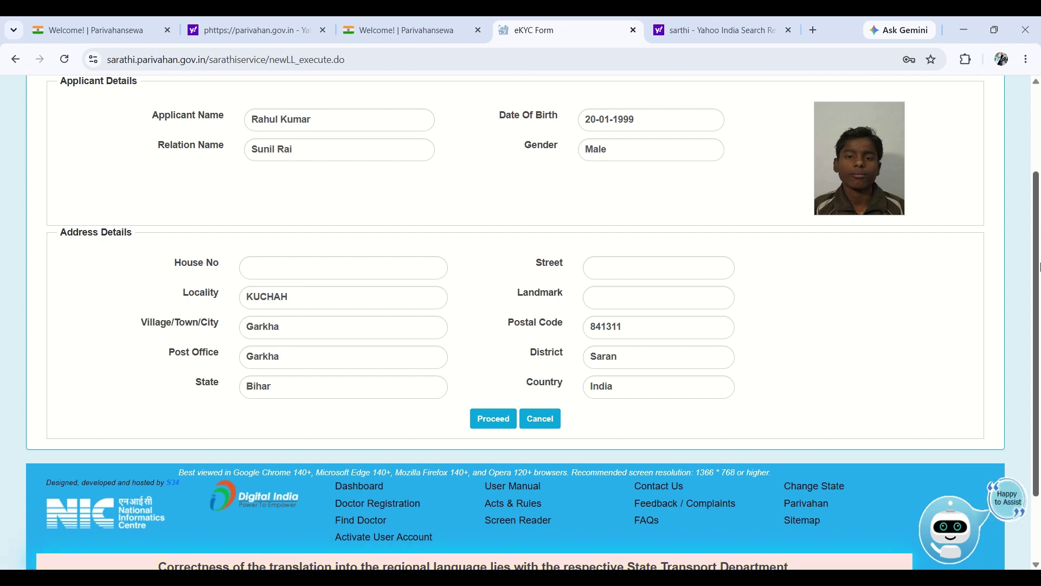
left_click_drag(1039, 268, 1035, 194)
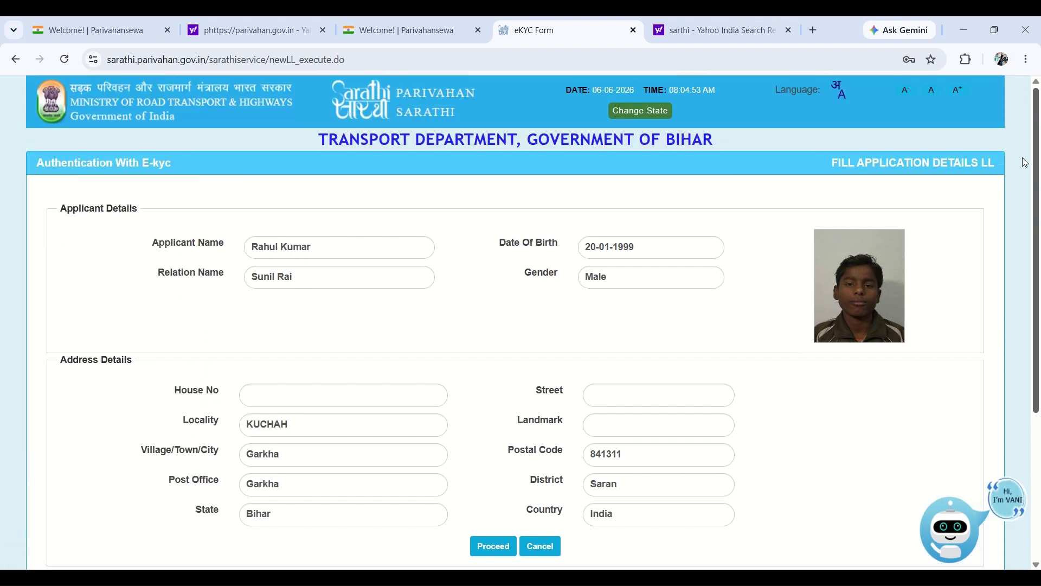
scroll(1024, 152, "down", 3)
scroll(1017, 314, "up", 3)
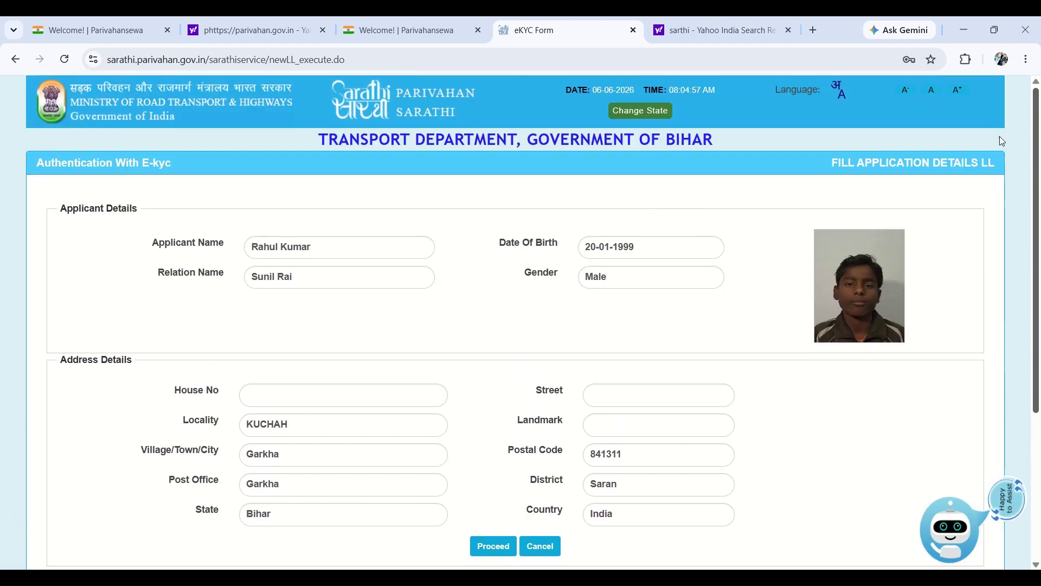
scroll(1002, 137, "down", 3)
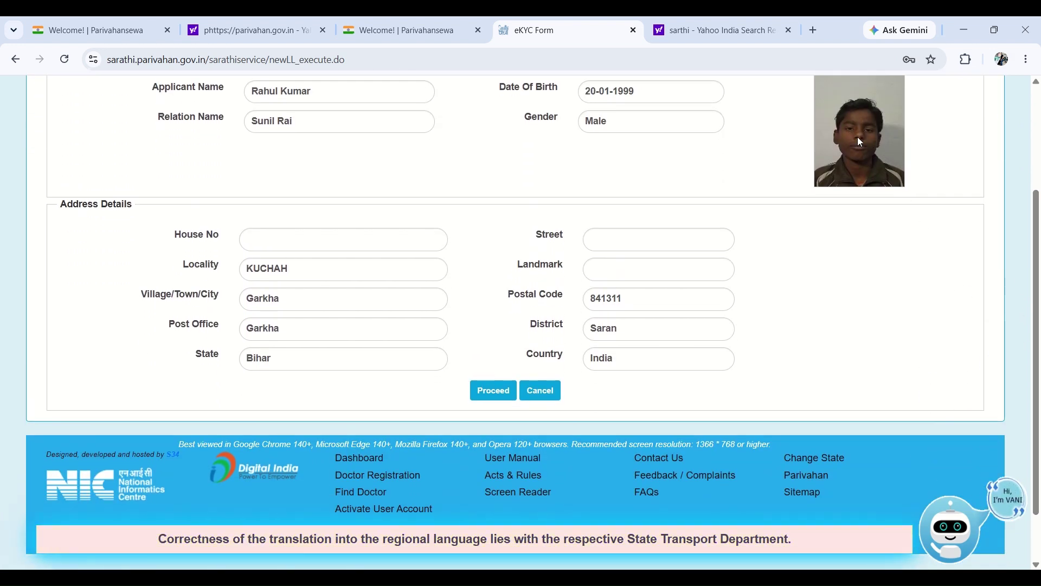
Proceed to the Learner's Licence form and set the RTO Office to CHAPARA -- BR04.
left_click(493, 391)
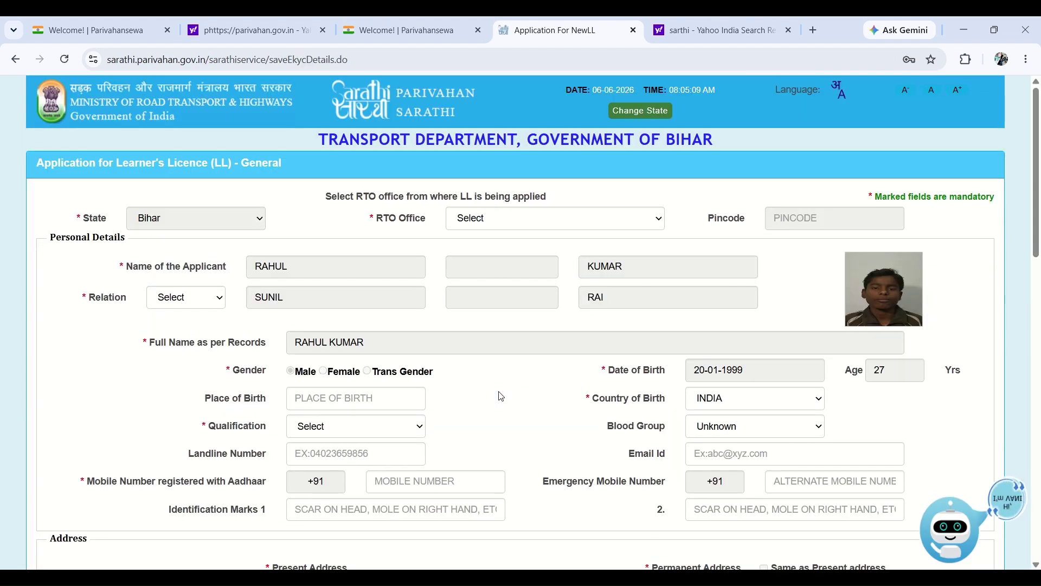
left_click(504, 227)
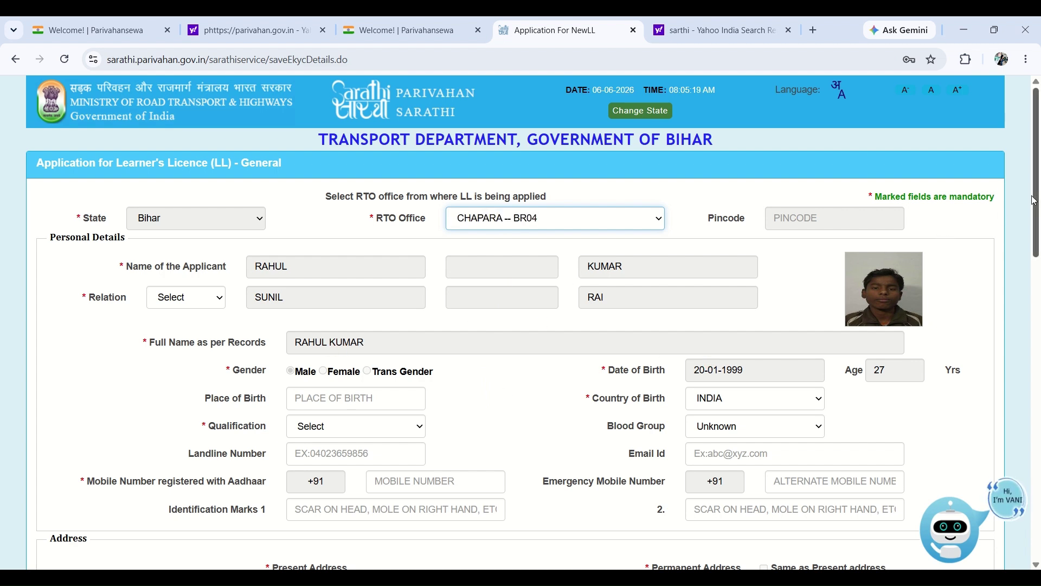
left_click_drag(1038, 201, 1039, 283)
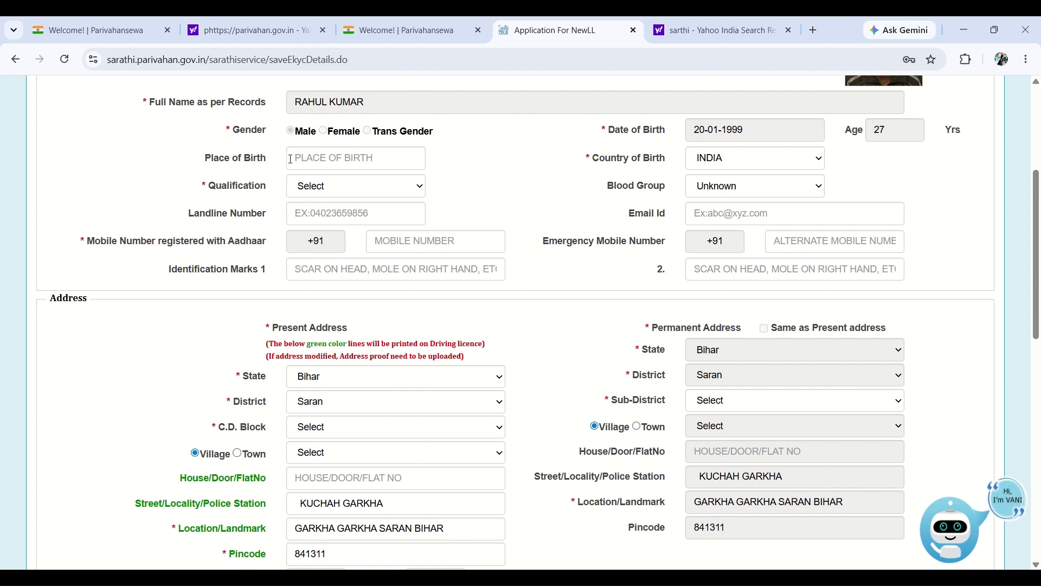
Set Qualification to 10+2 or Equivalent and enter the Aadhaar-registered mobile number.
left_click(329, 194)
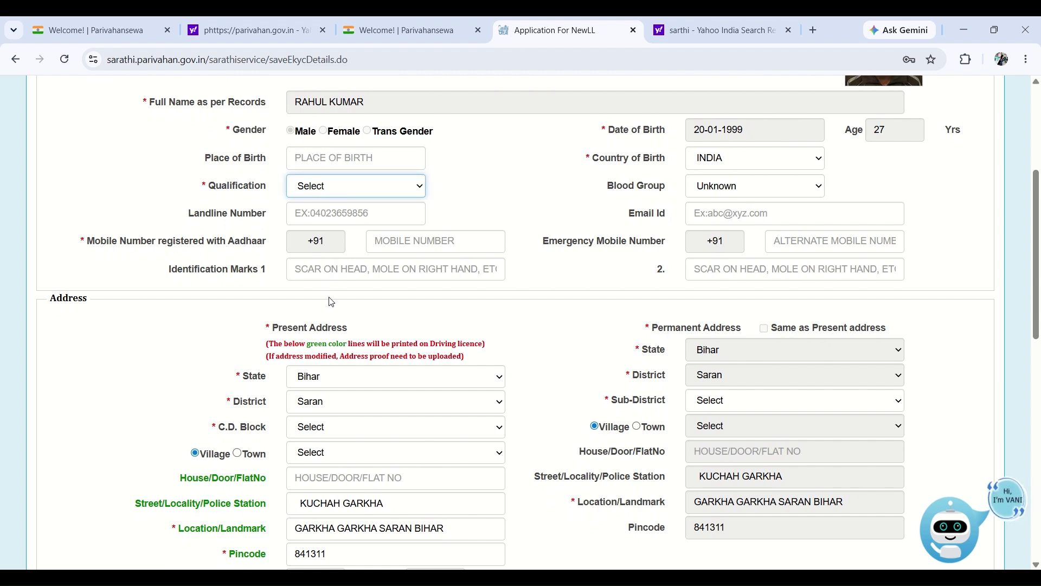
left_click(351, 245)
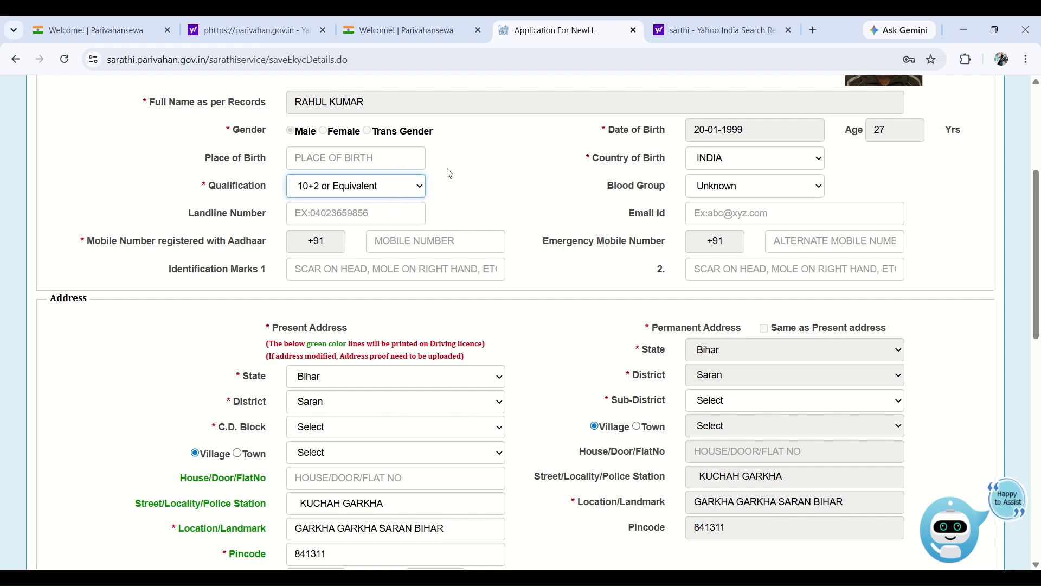
left_click(399, 243)
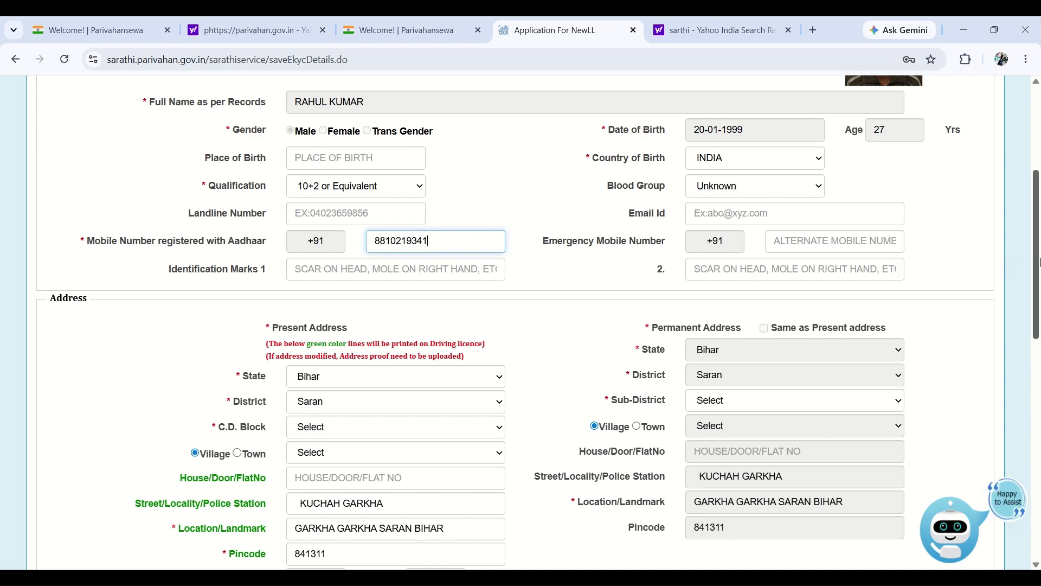
mouse_move(1037, 263)
left_mouse_down()
mouse_move(1037, 210)
mouse_move(1037, 246)
left_mouse_up()
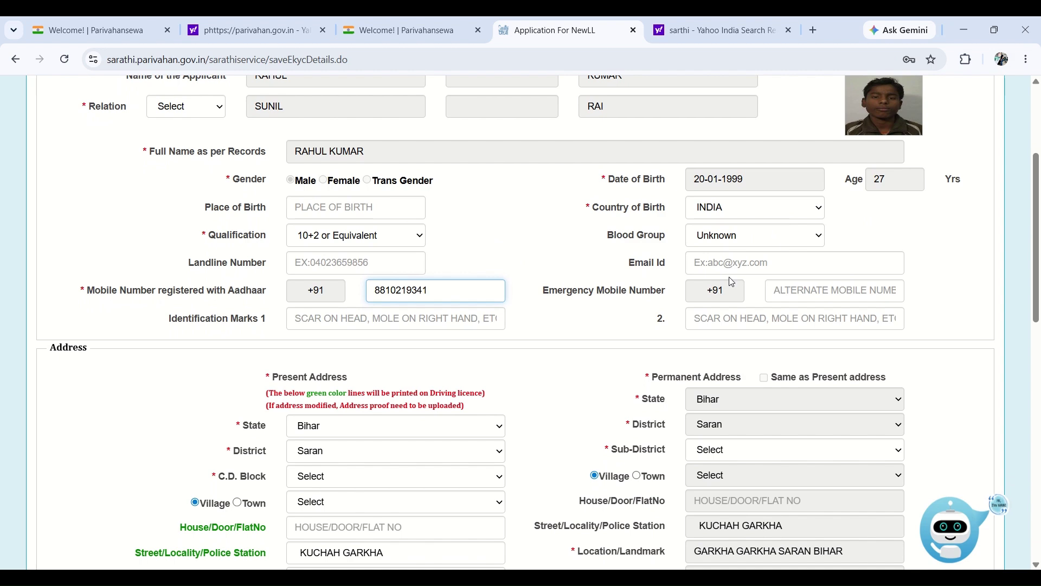
Check the mobile number, dismiss the mismatch warning, and autofill the applicant's e-mail address.
left_click(770, 255)
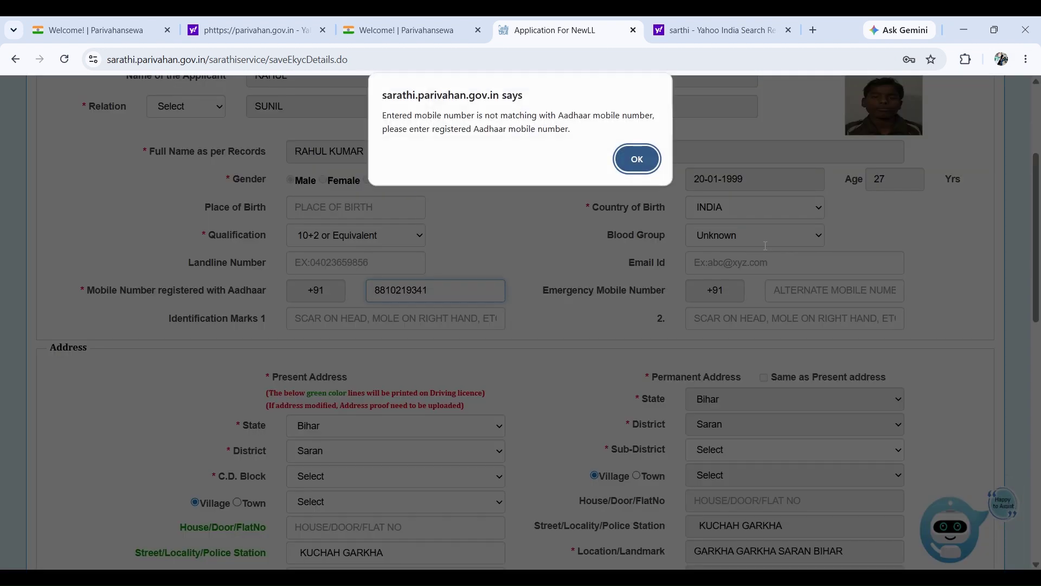
left_click(638, 158)
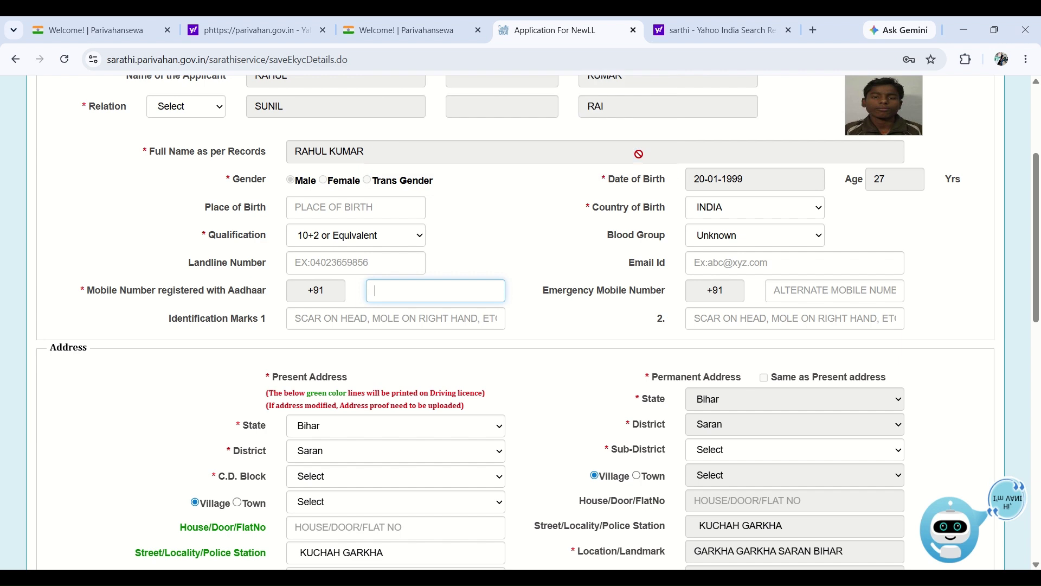
left_click(723, 267)
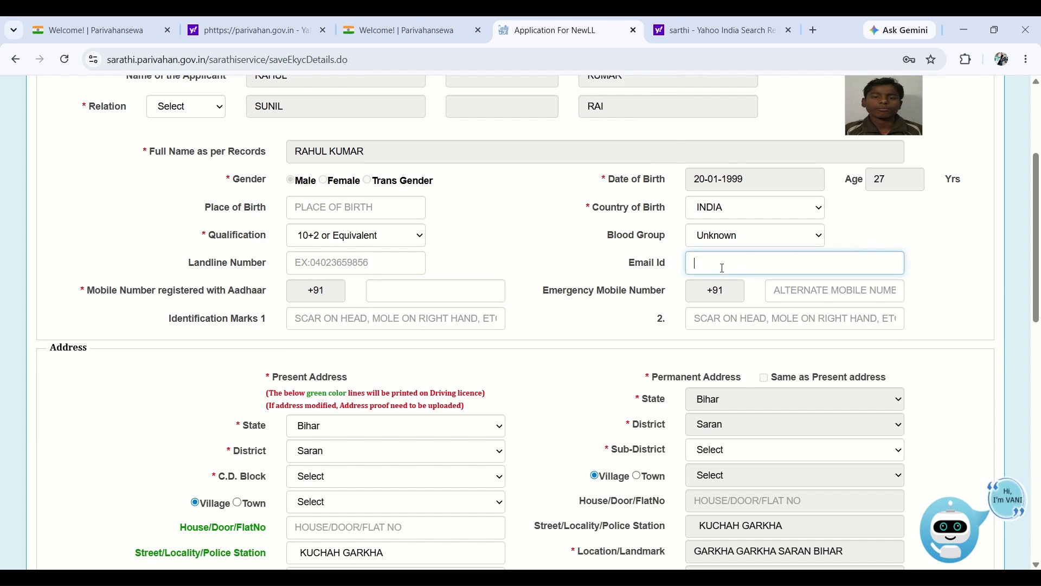
left_click(808, 293)
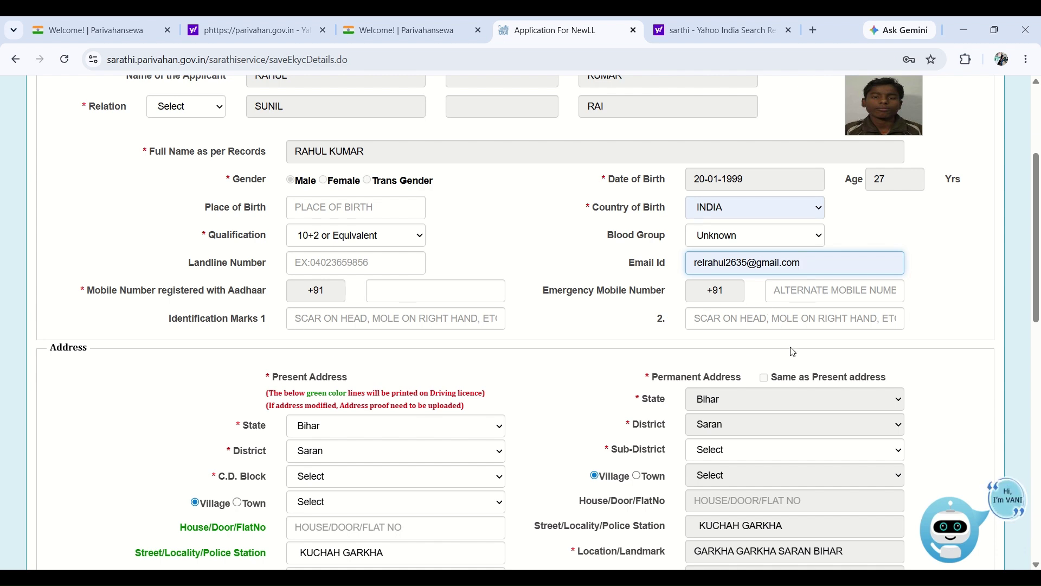
left_click_drag(1040, 261, 1040, 319)
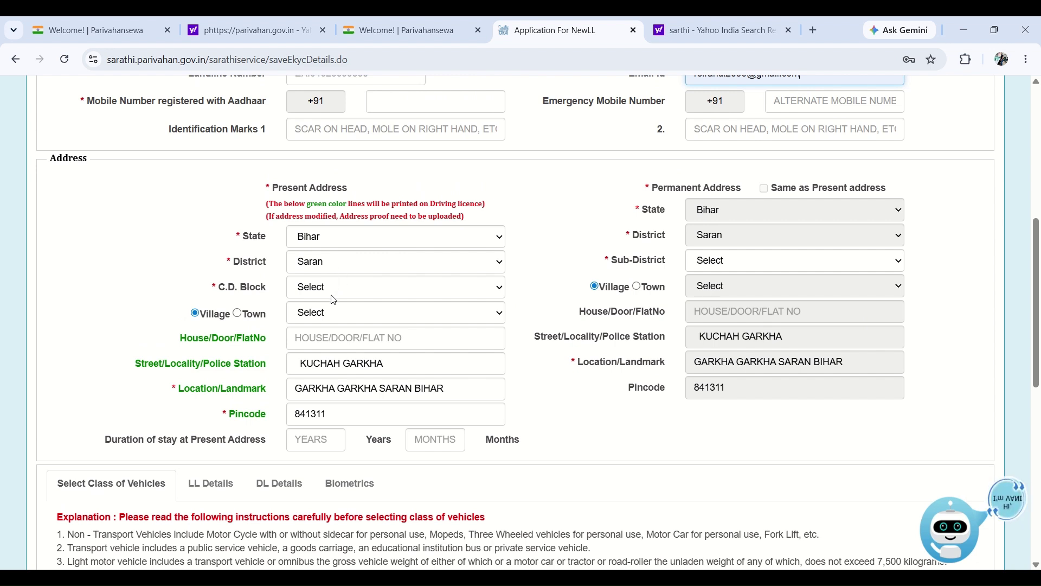
Set the permanent address Sub-District to Garkha.
left_click(725, 266)
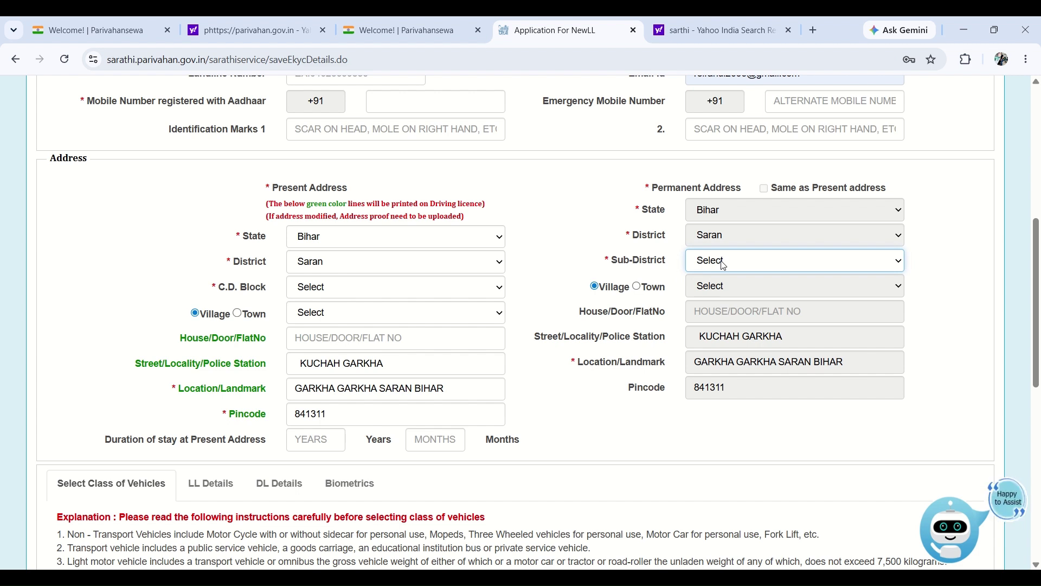
key("s")
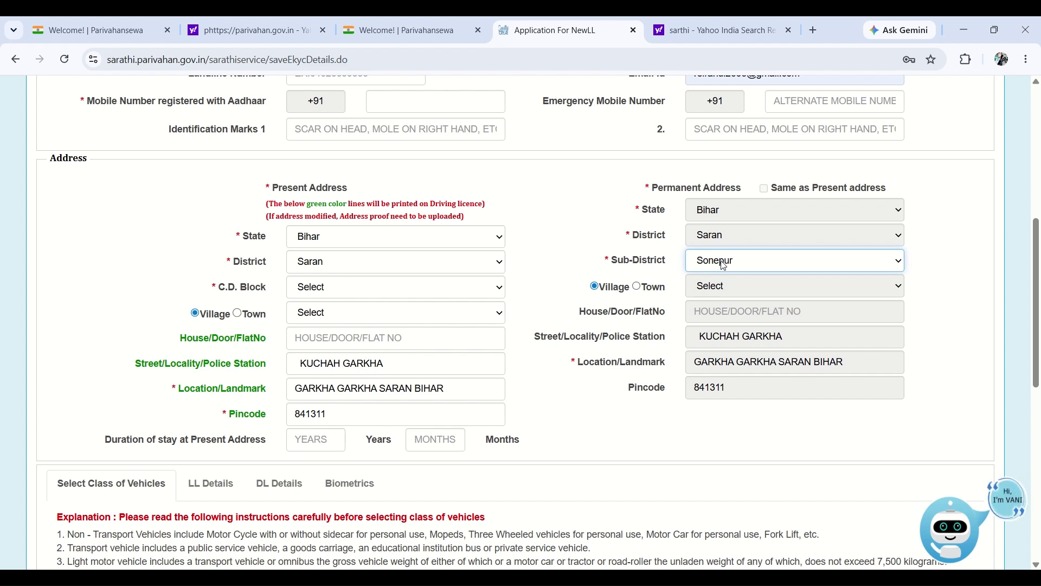
key("g")
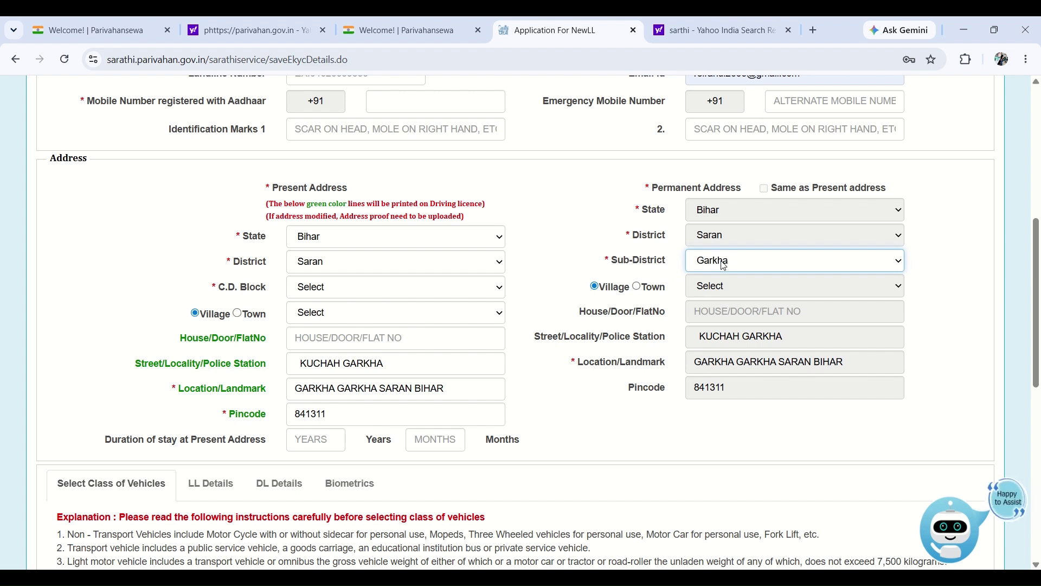
left_click(720, 288)
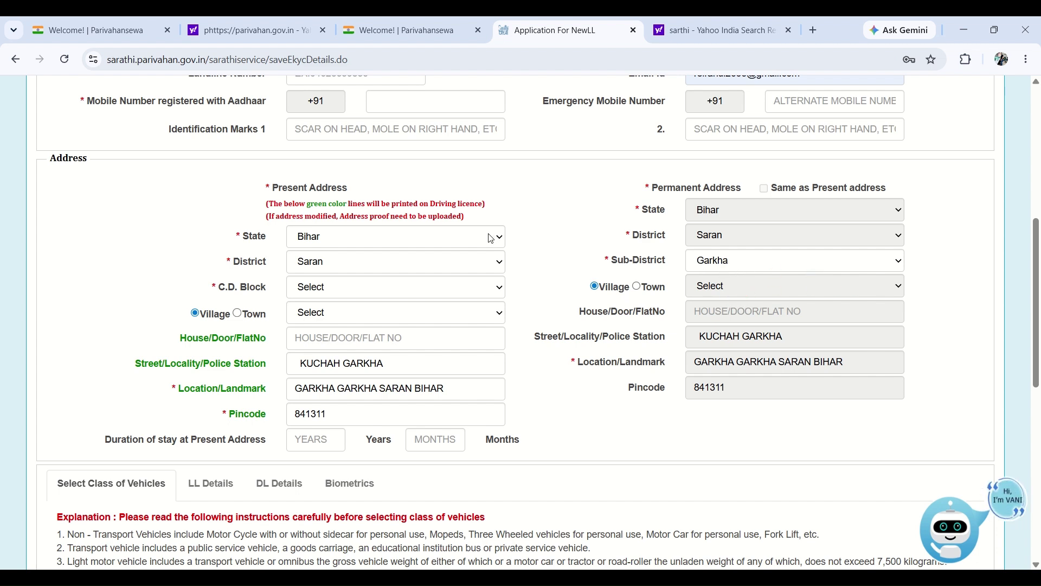
Set the present address C.D. Block to Garkha and village to Kuchah.
left_click(329, 290)
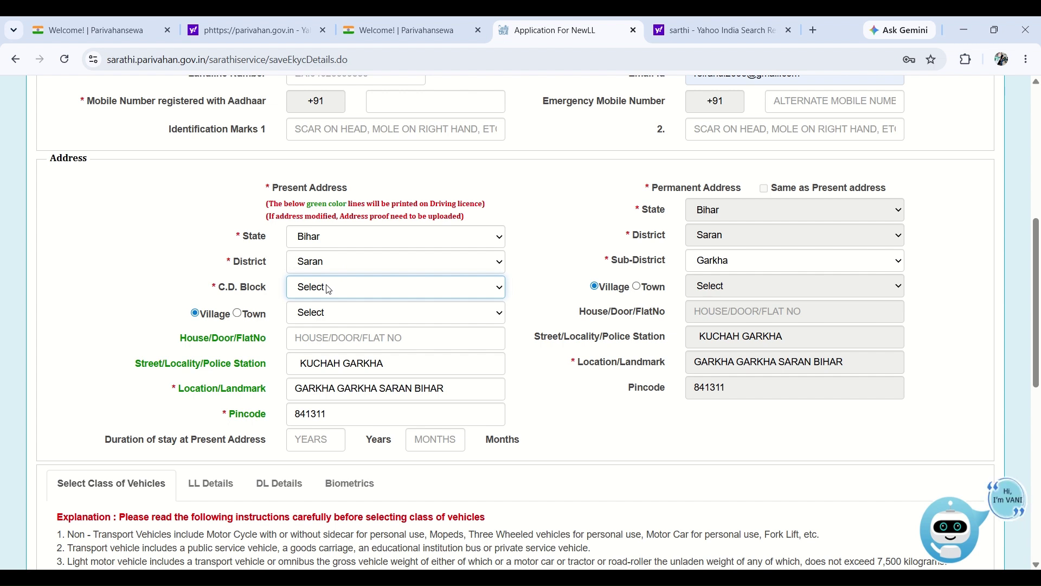
key("g")
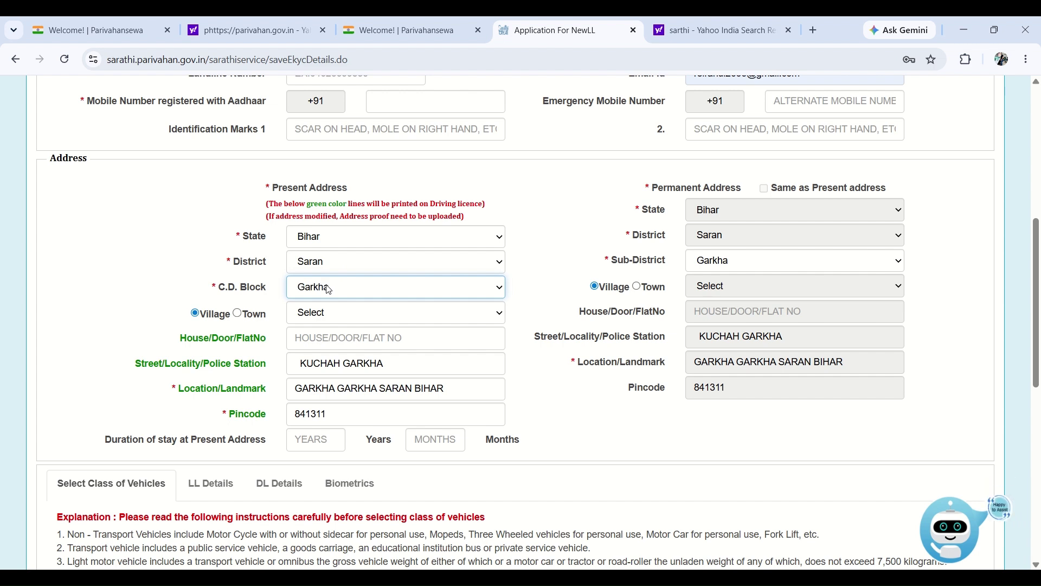
left_click(337, 310)
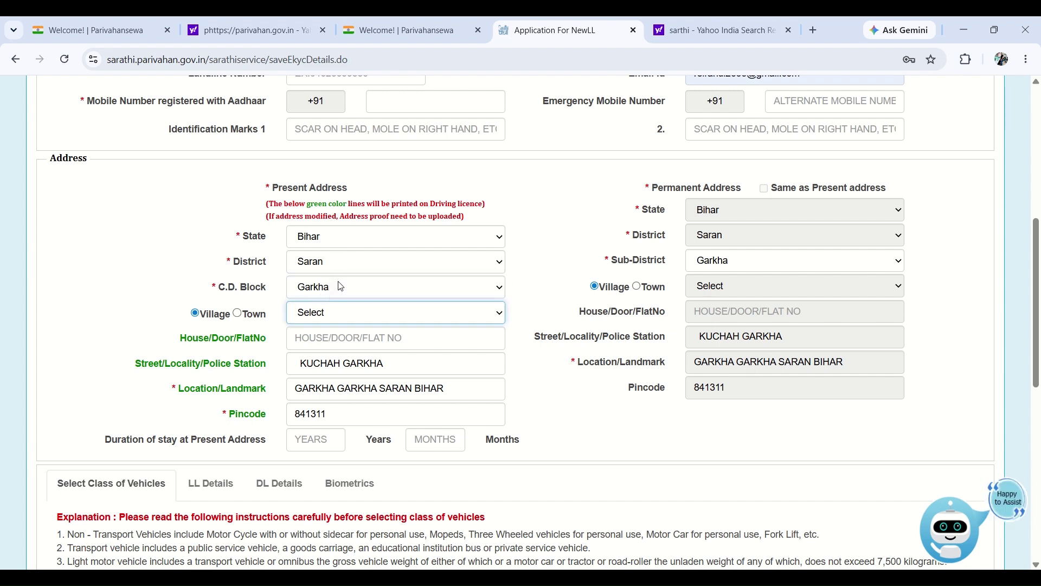
type("kuchah")
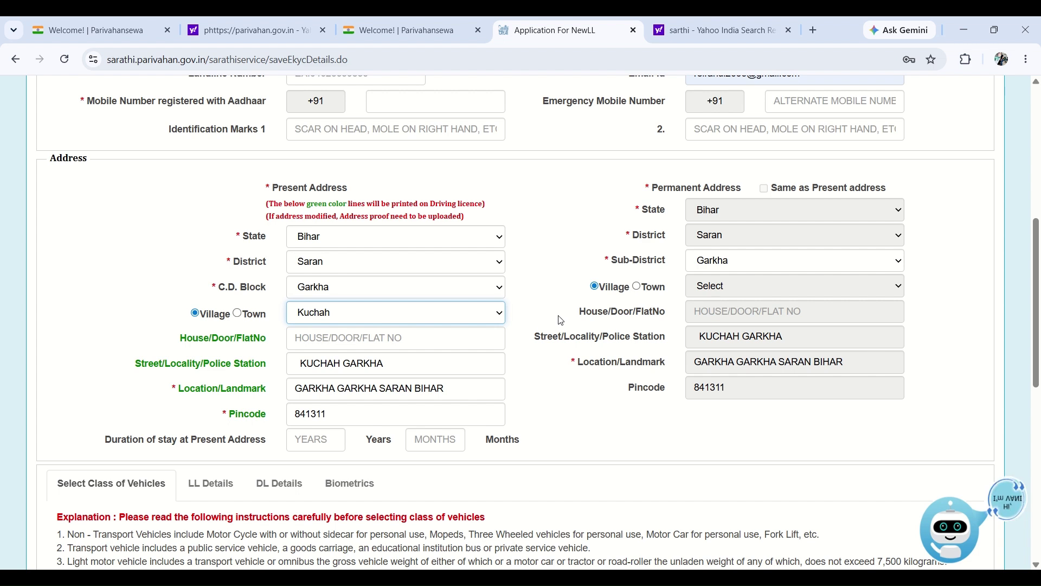
left_click(638, 288)
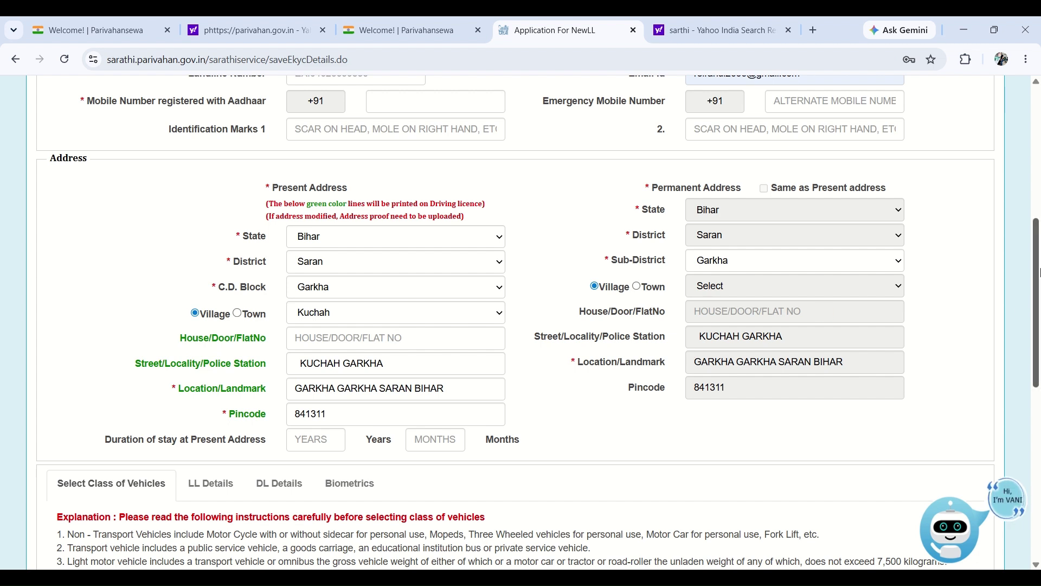
left_click_drag(1037, 271, 1037, 329)
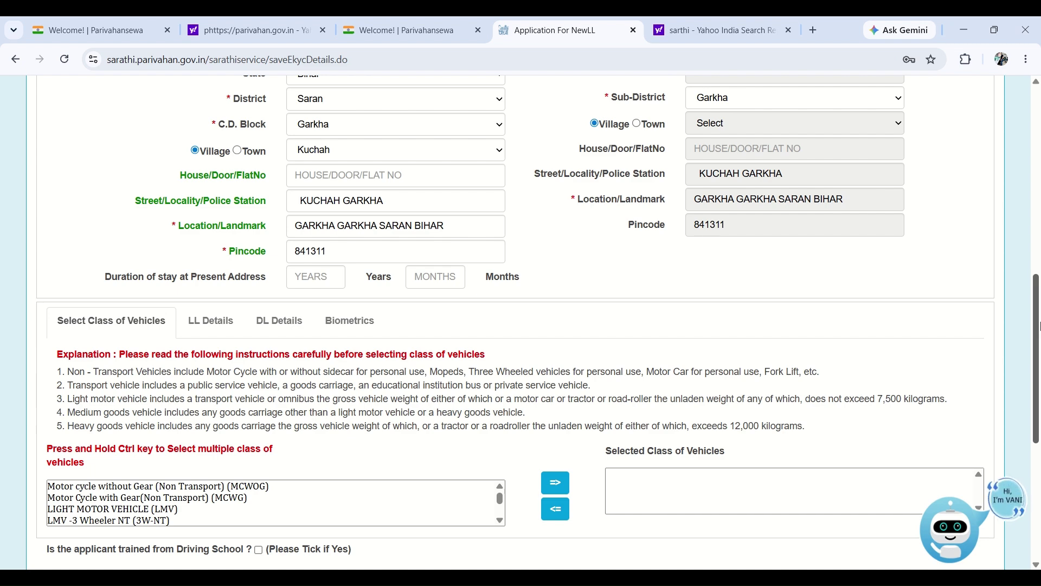
scroll(1039, 390, "down", 3)
scroll(792, 347, "up", 1)
scroll(706, 331, "down", 1)
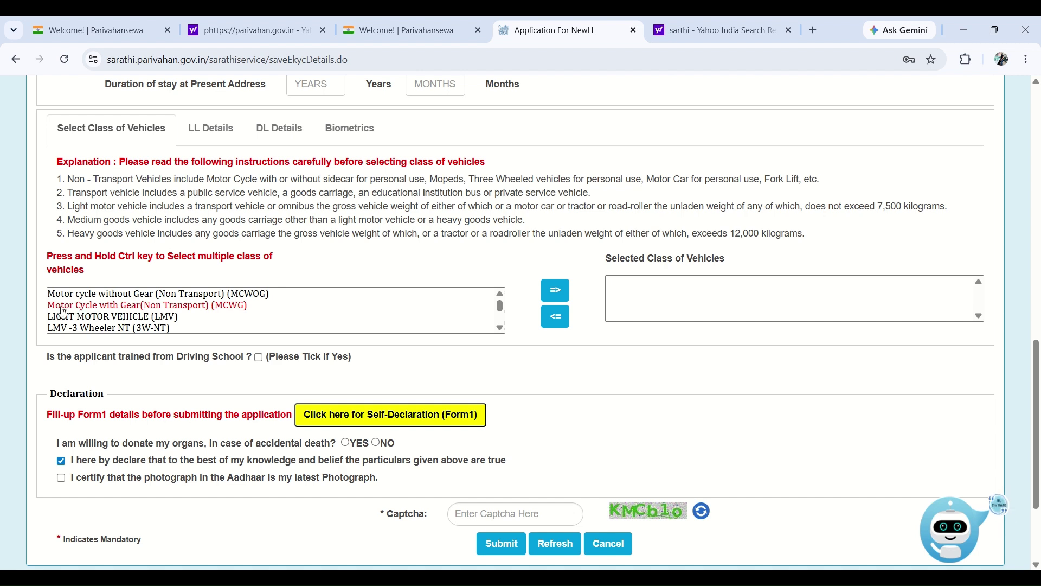
Add MCWG and then LMV to the selected vehicle classes, and scroll through the remaining classes.
left_click(132, 307)
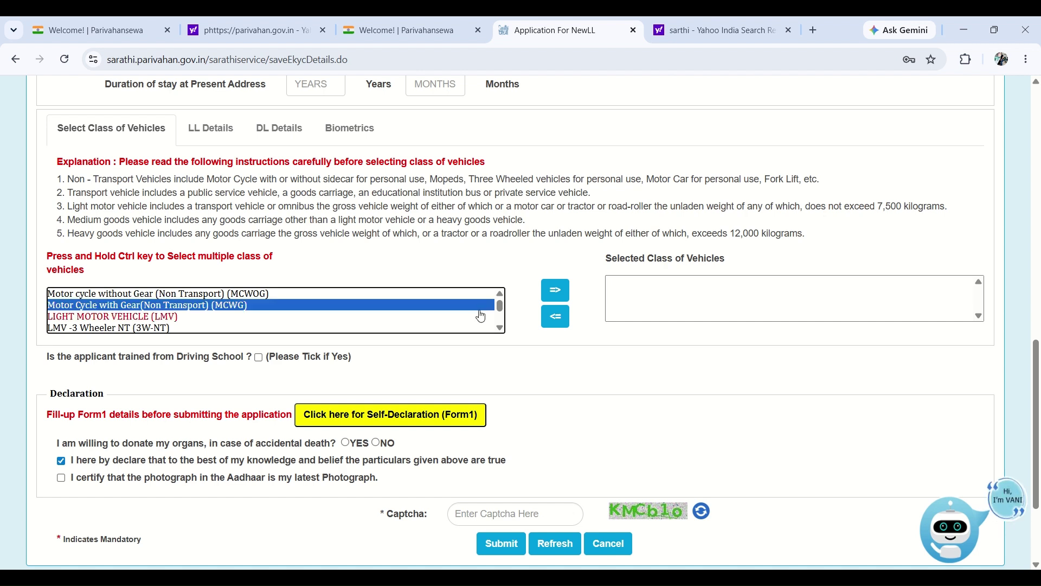
left_click(555, 293)
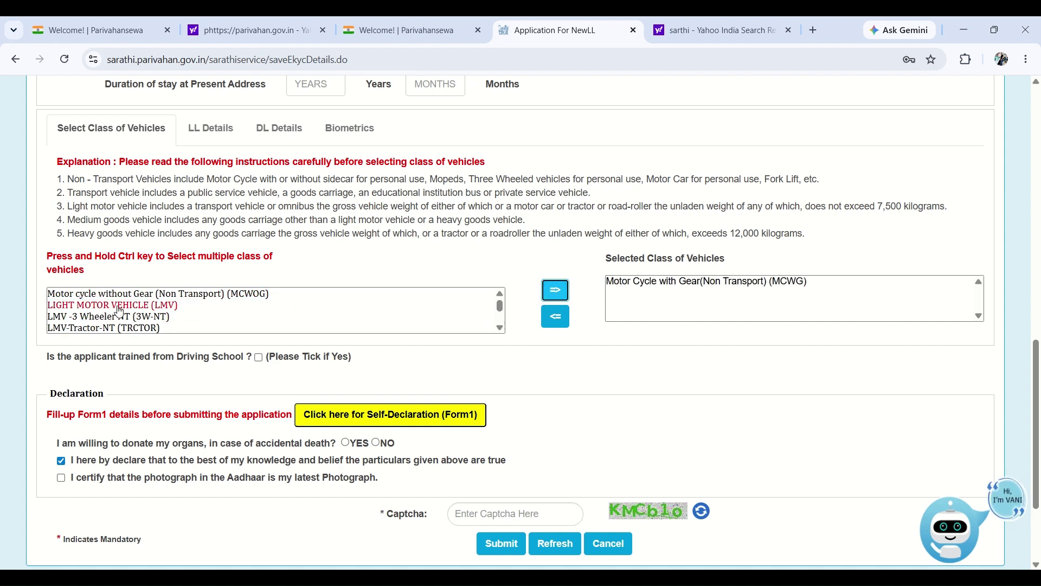
left_click(86, 307)
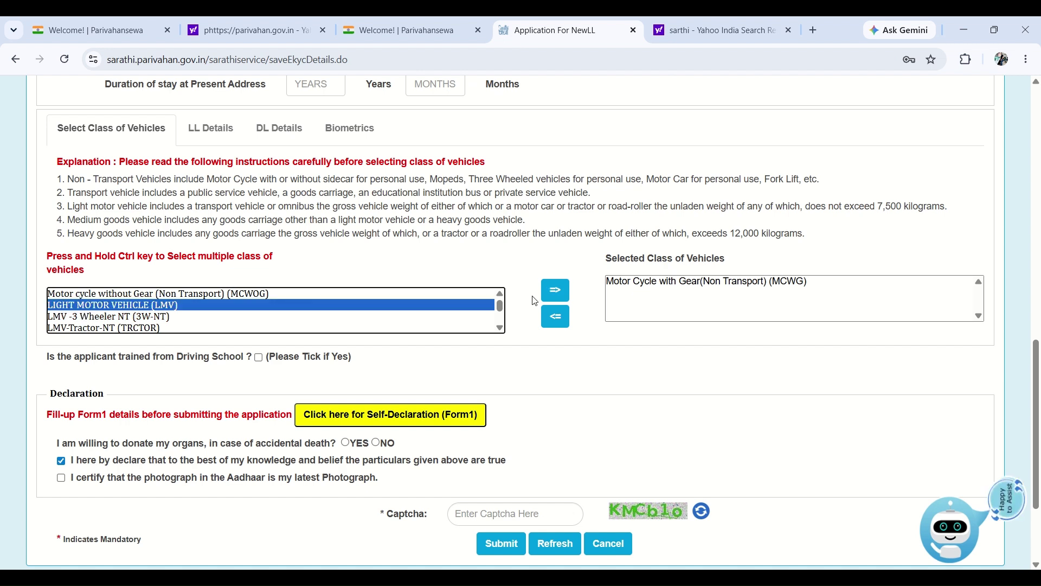
left_click(553, 294)
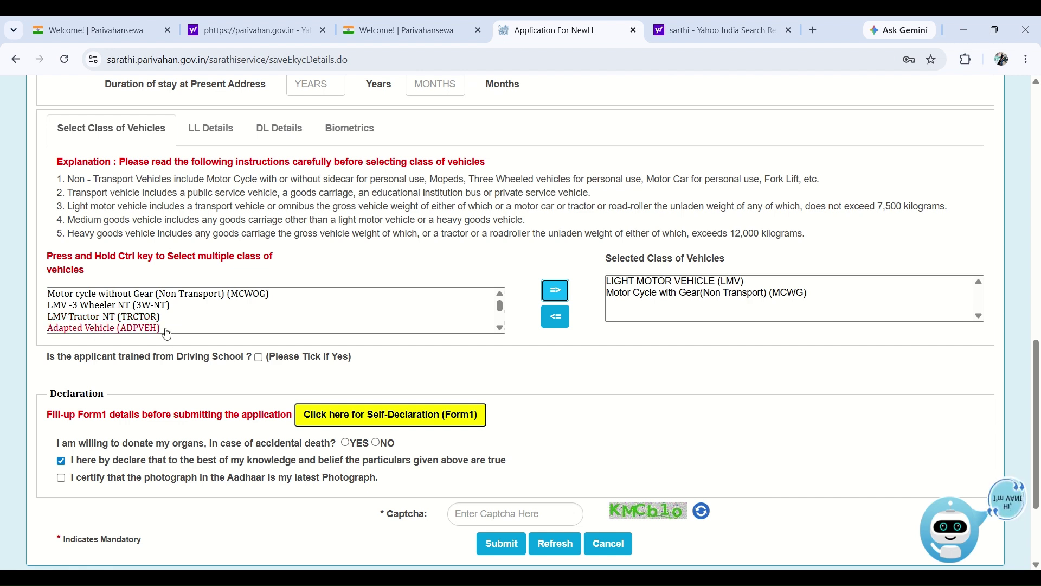
left_click(500, 328)
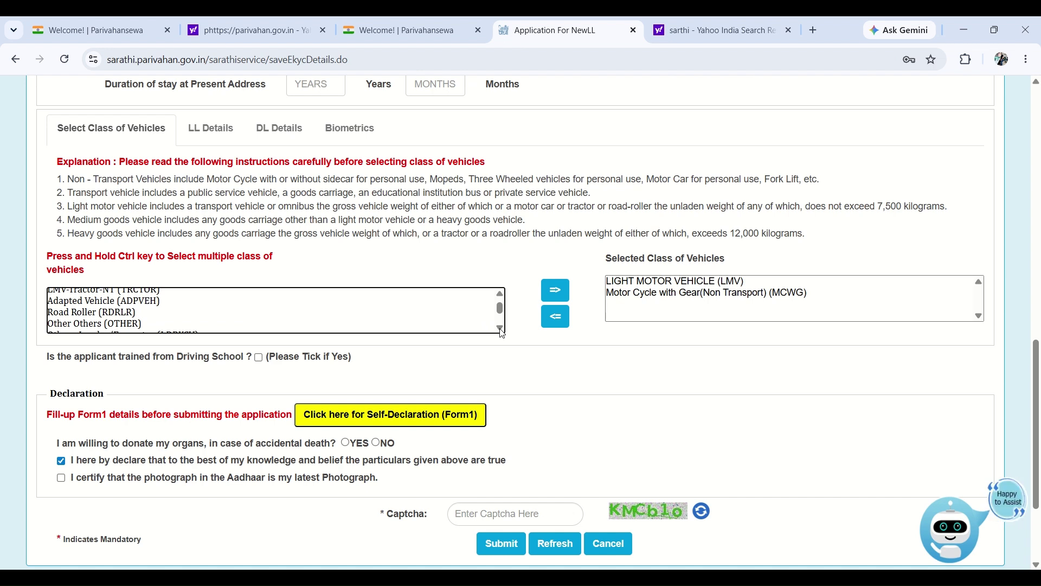
left_click(500, 328)
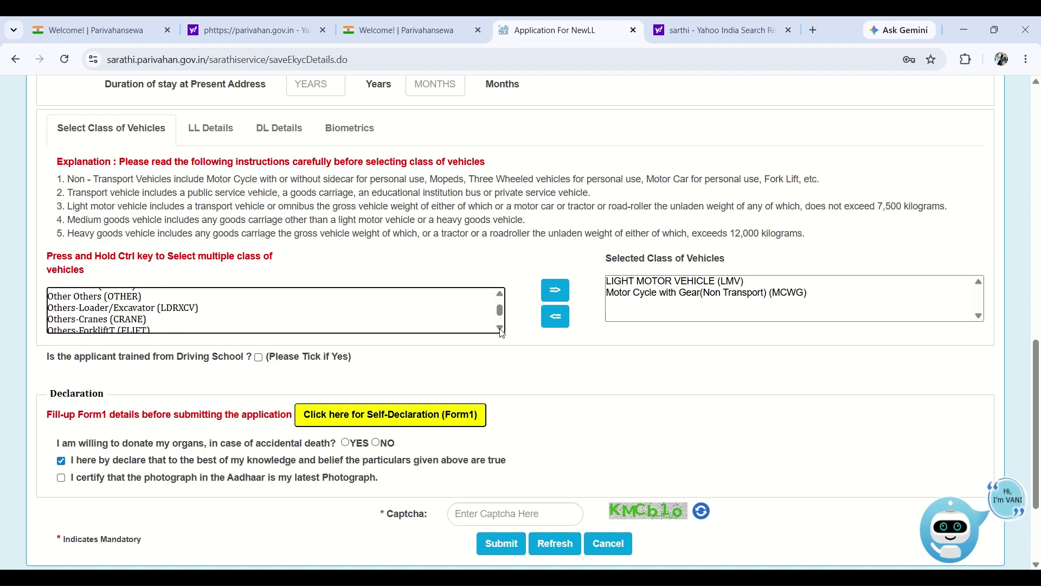
left_click(500, 328)
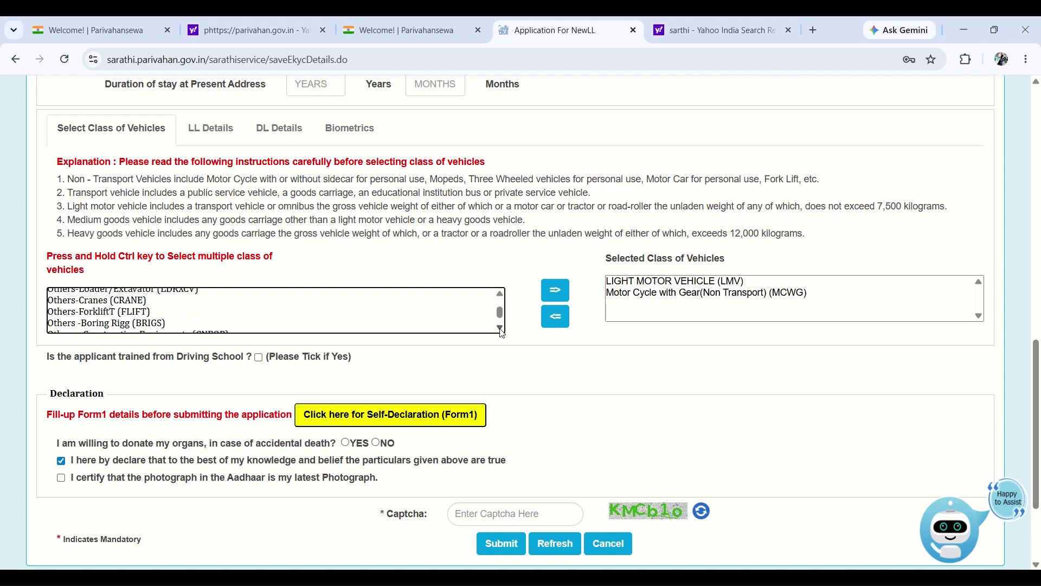
left_click(500, 328)
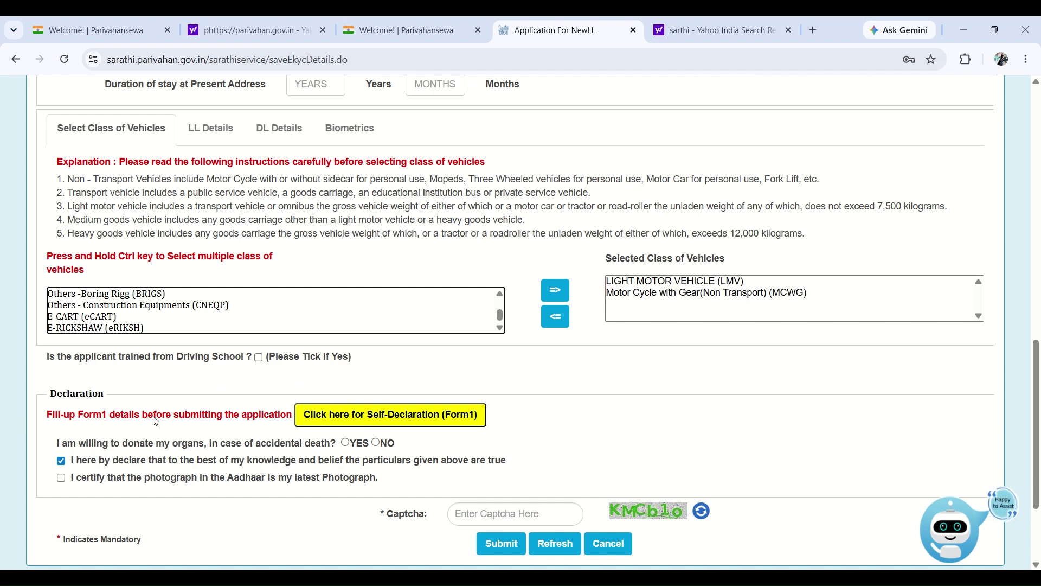
Tick and then untick the Aadhaar photograph certification checkbox.
left_click(350, 417)
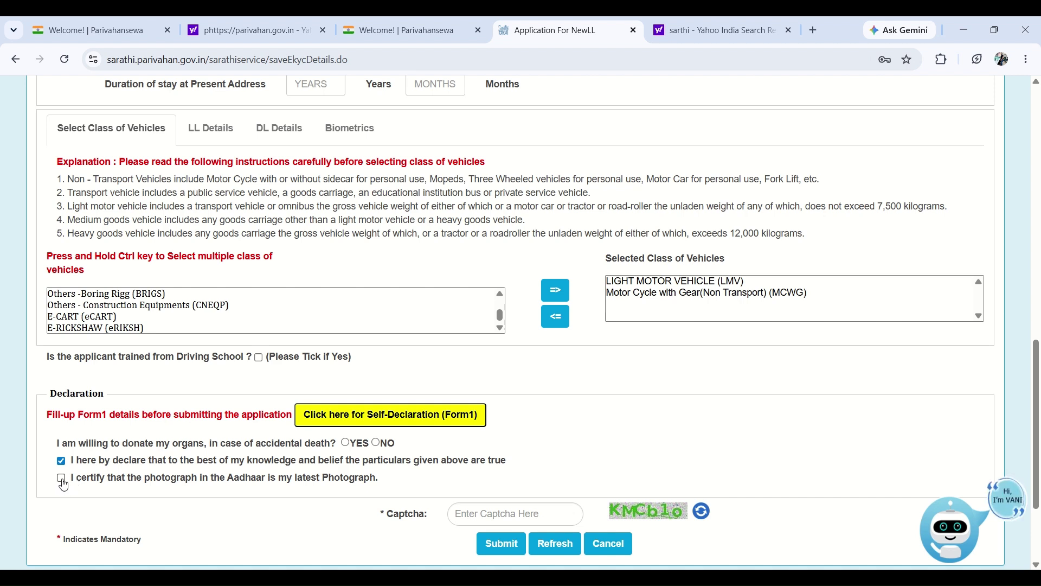
left_click(62, 478)
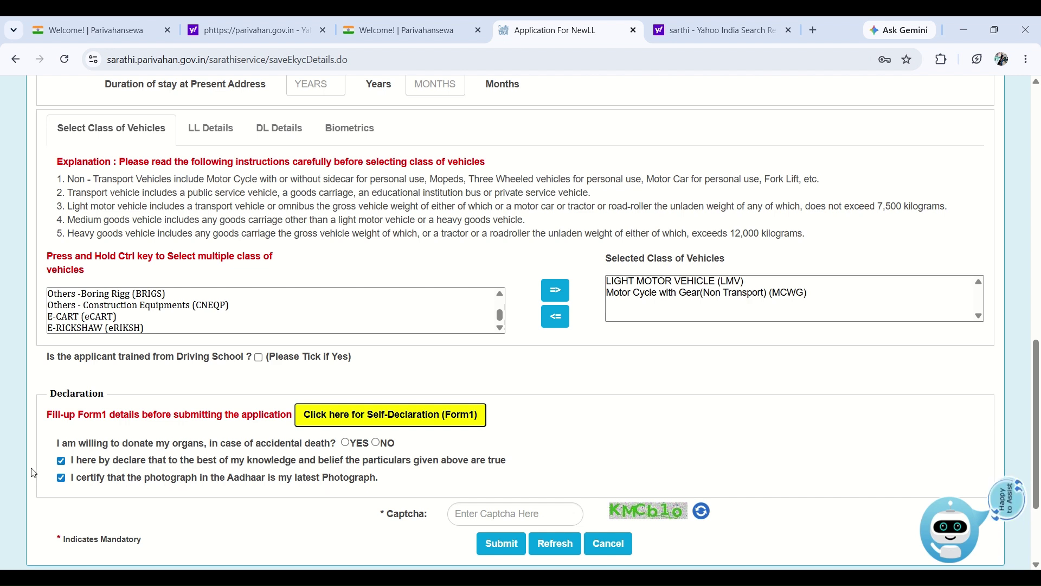
left_click(62, 478)
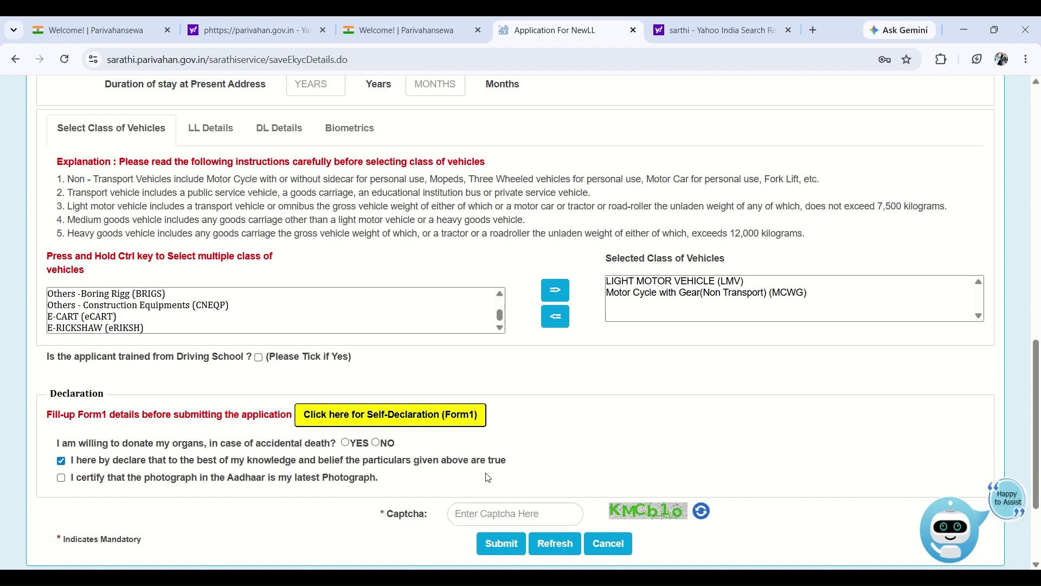
Enter the captcha code 'KMCb1o' in the Captcha field.
left_click(498, 511)
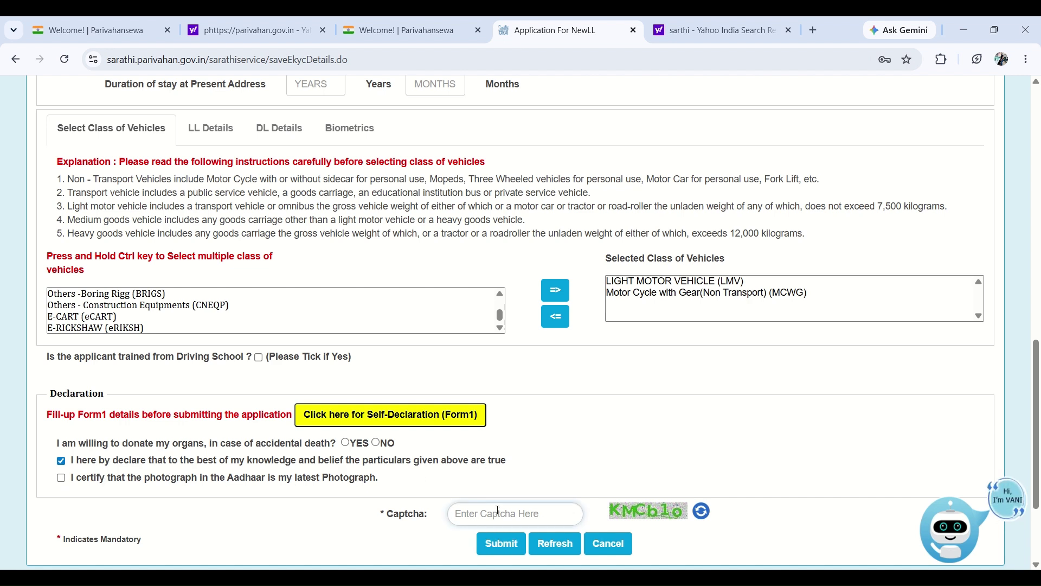
type("k")
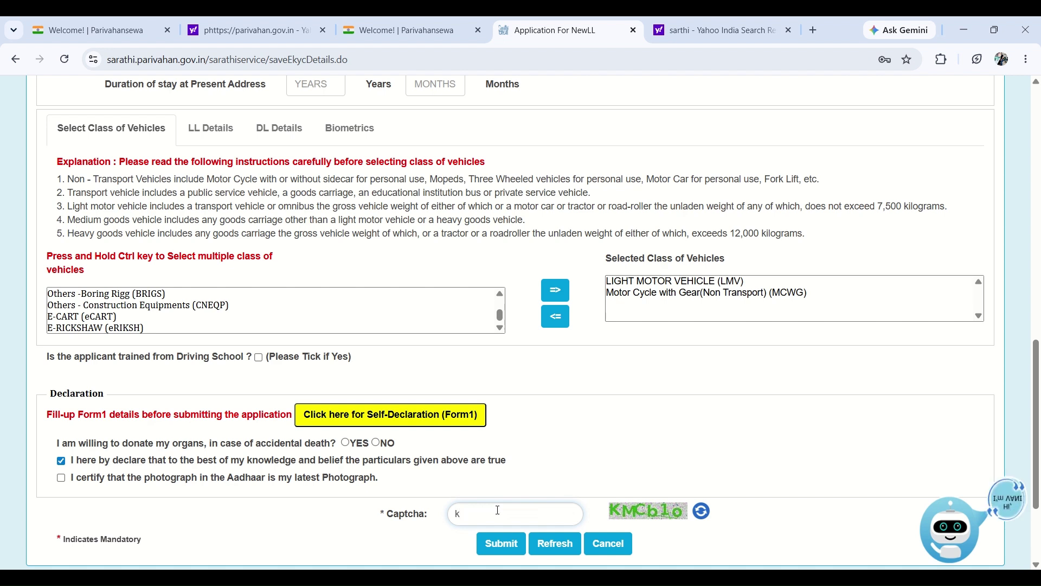
type("m")
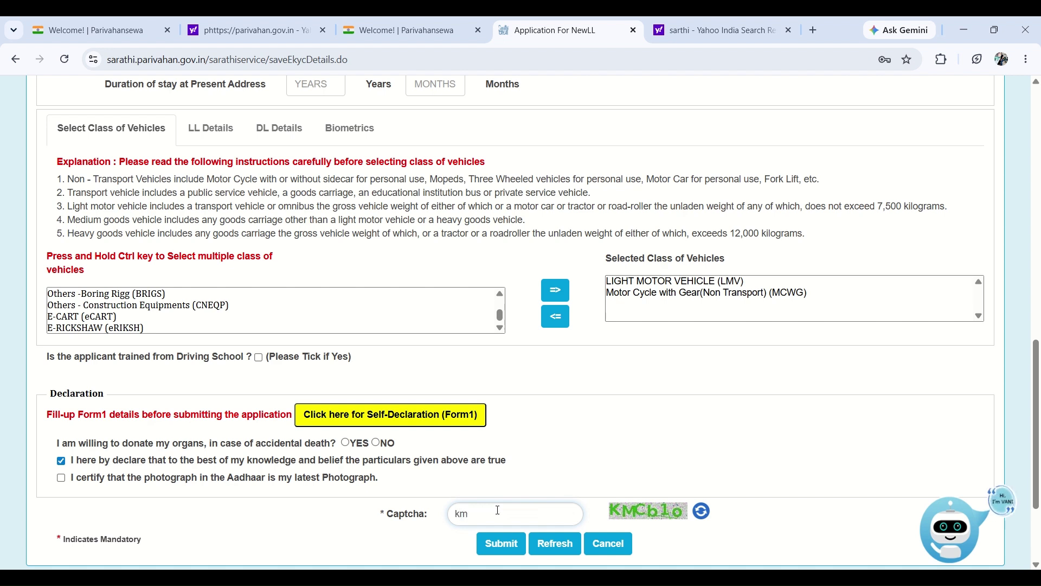
key("BackSpace")
type("K")
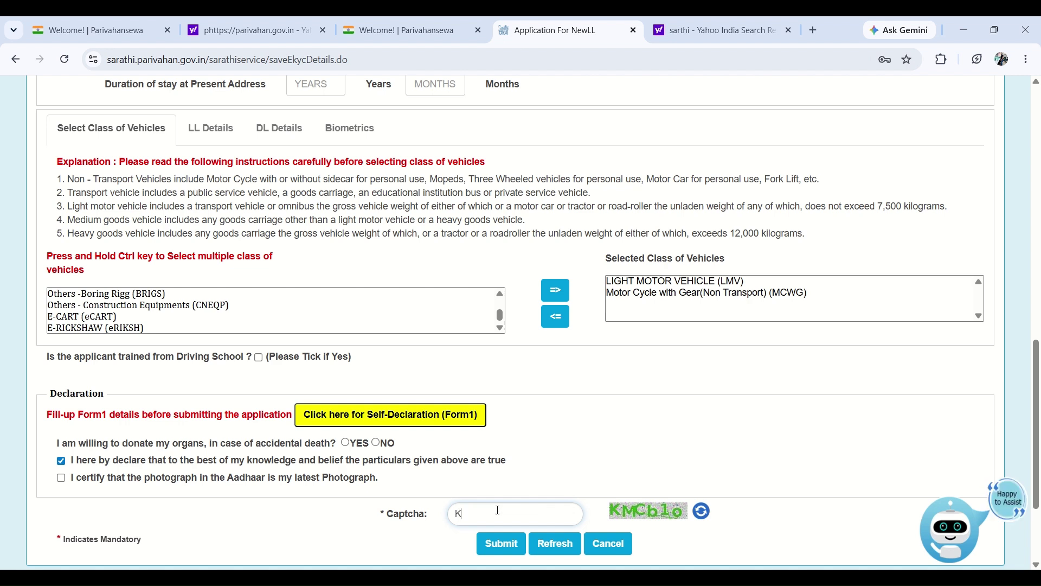
type("MCb1")
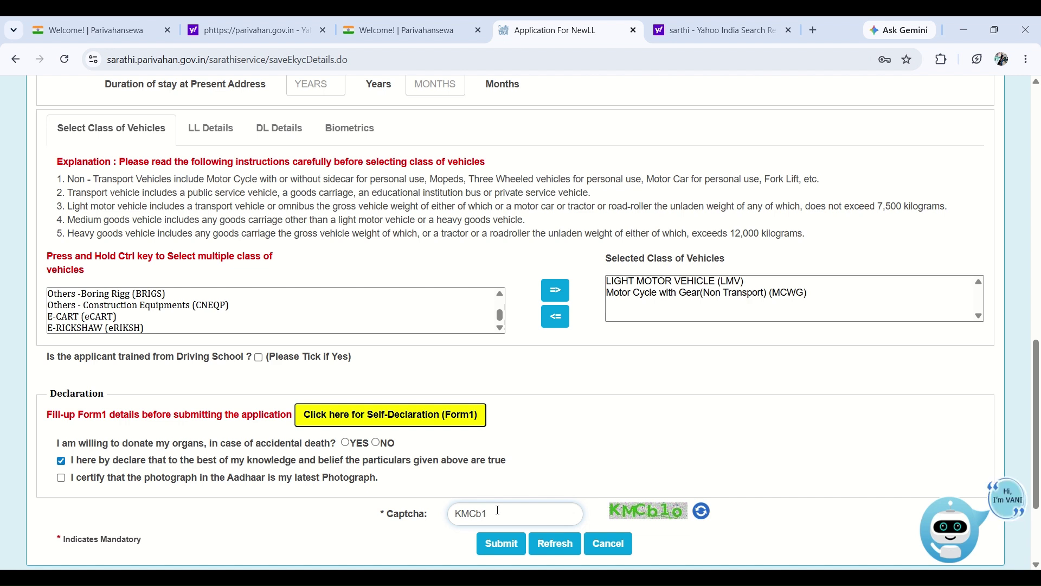
type("o")
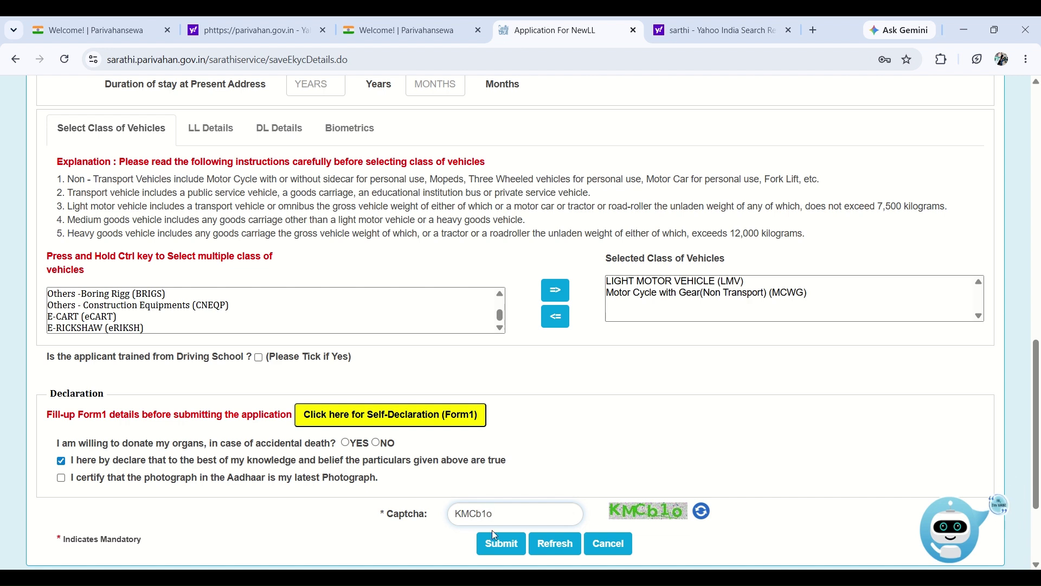
Attempt submission, then set the applicant's relation to Father after the missing-relation warning.
left_click(493, 547)
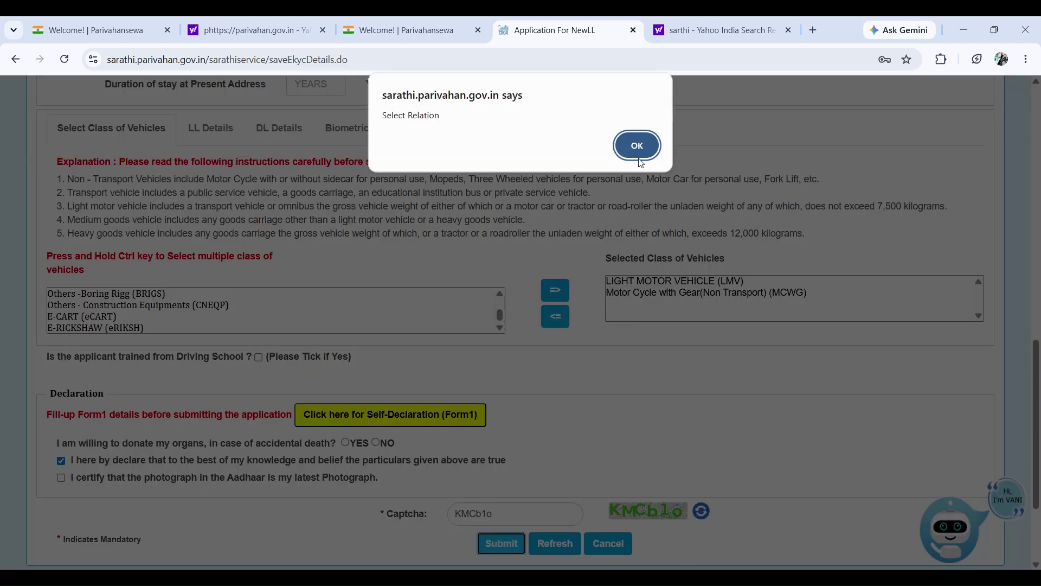
left_click(638, 152)
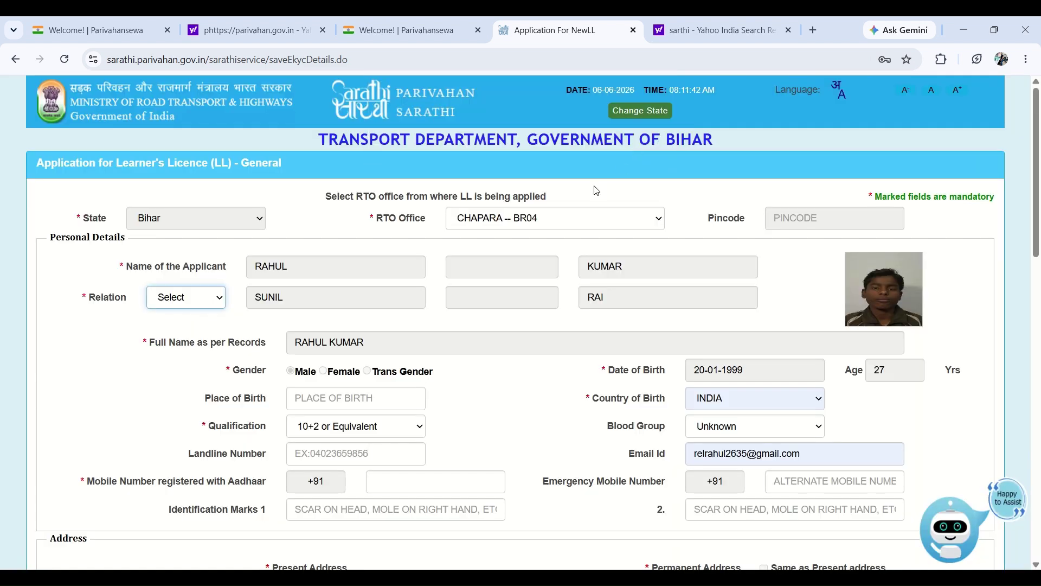
left_click(186, 331)
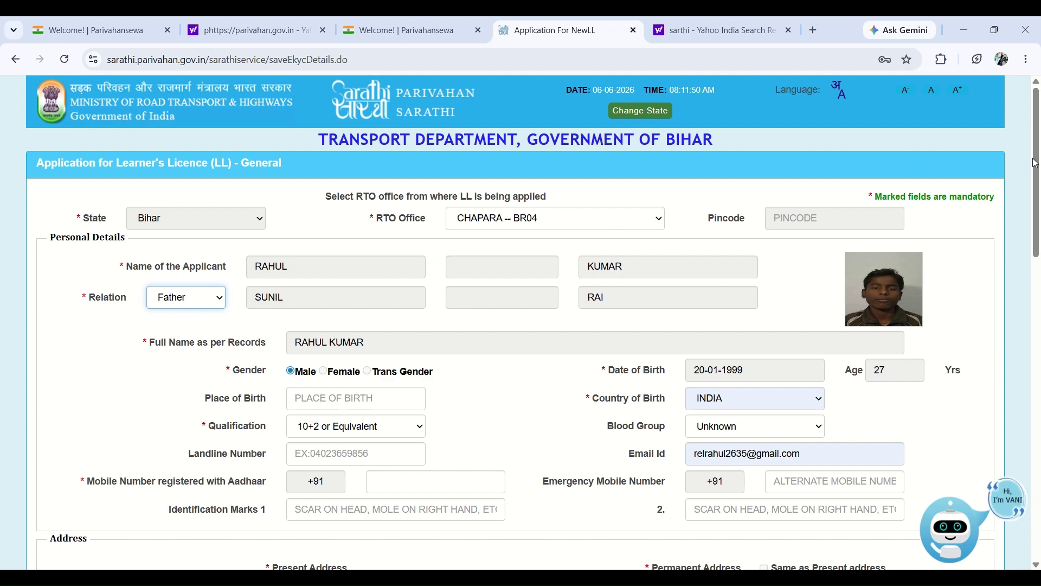
left_click_drag(1038, 133, 1035, 538)
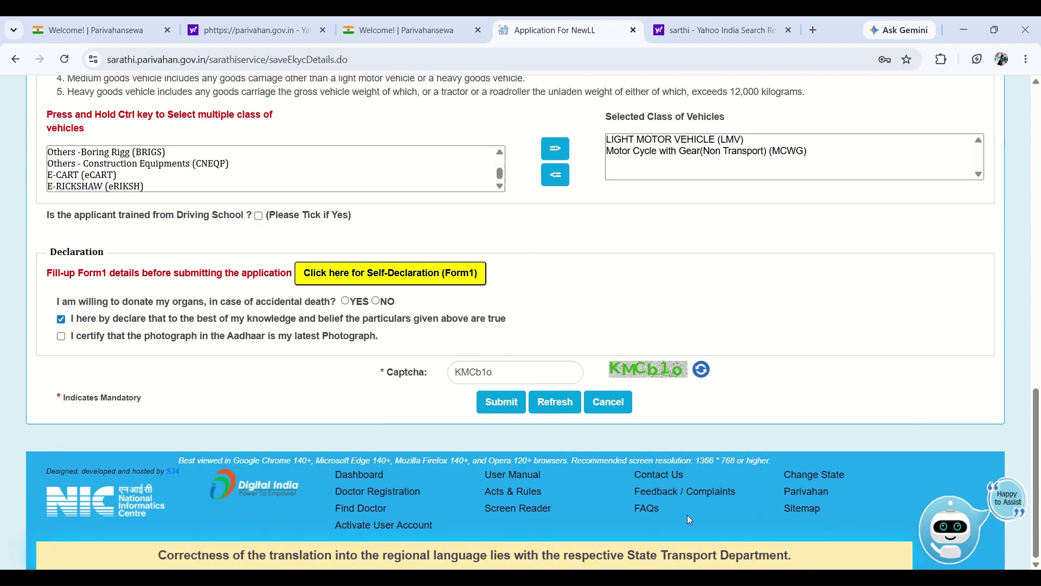
Retry submission and enter the Aadhaar-registered mobile number after the missing-mobile warning.
left_click(512, 403)
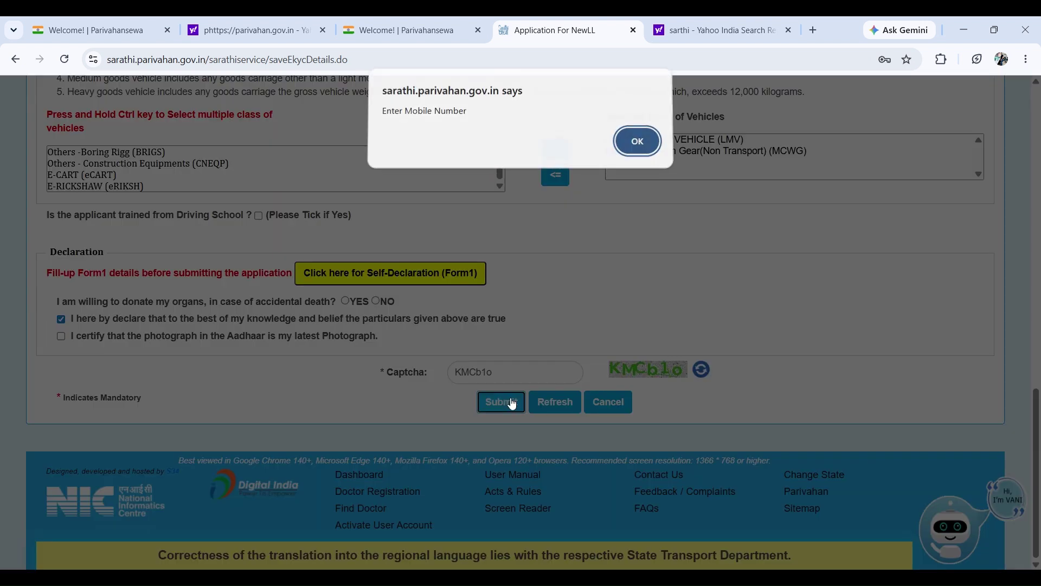
left_click(635, 144)
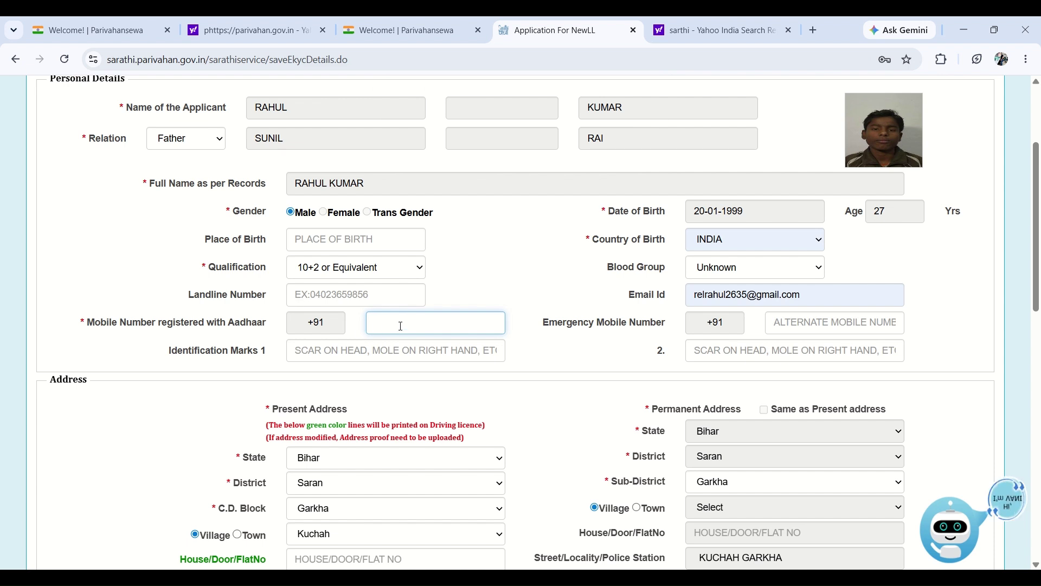
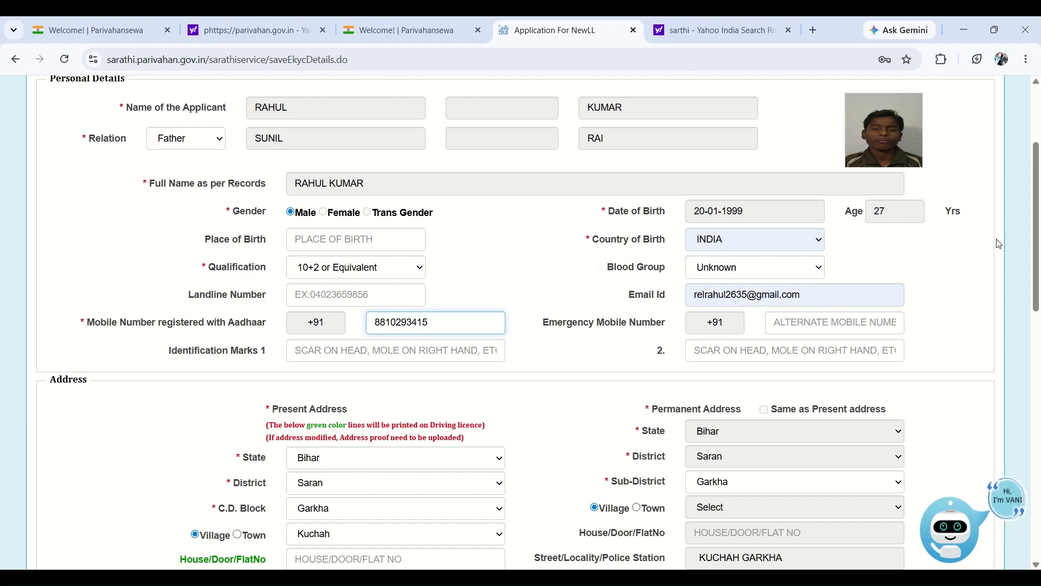
left_click_drag(1037, 224, 1035, 480)
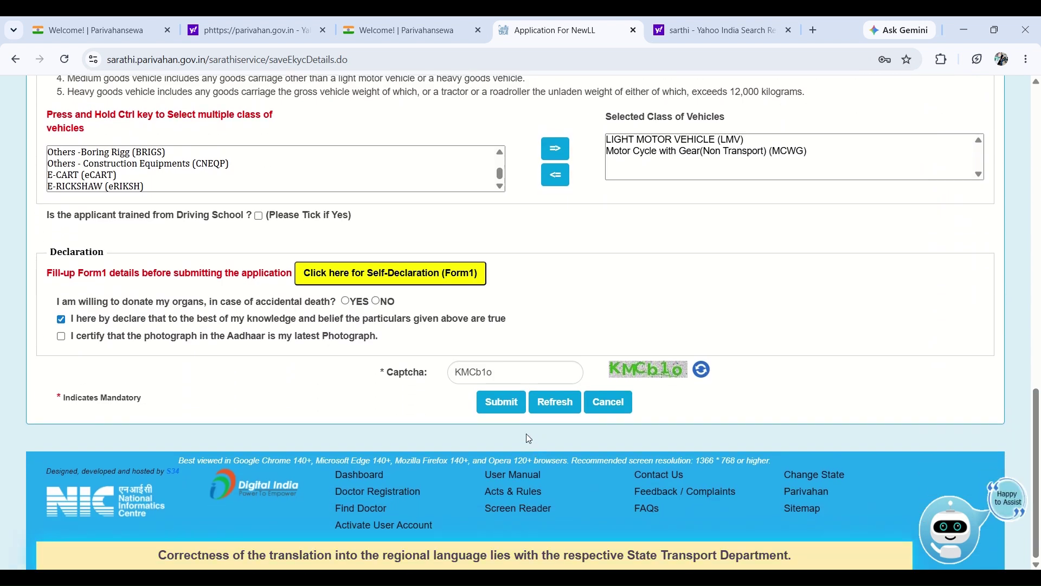
Submit the application, confirming the mobile number, declining organ donation and accepting the declaration.
left_click(504, 409)
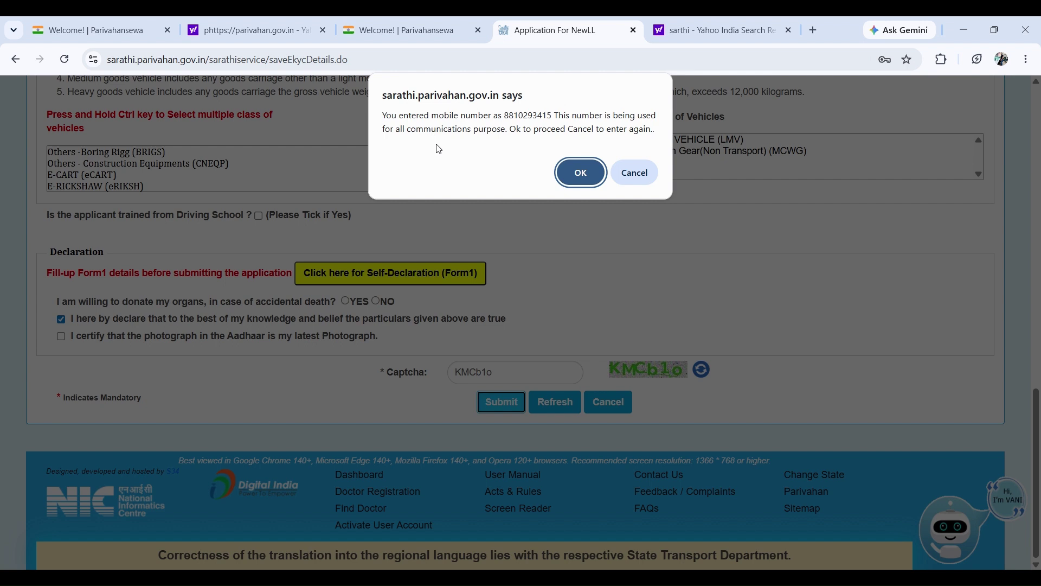
left_click(579, 175)
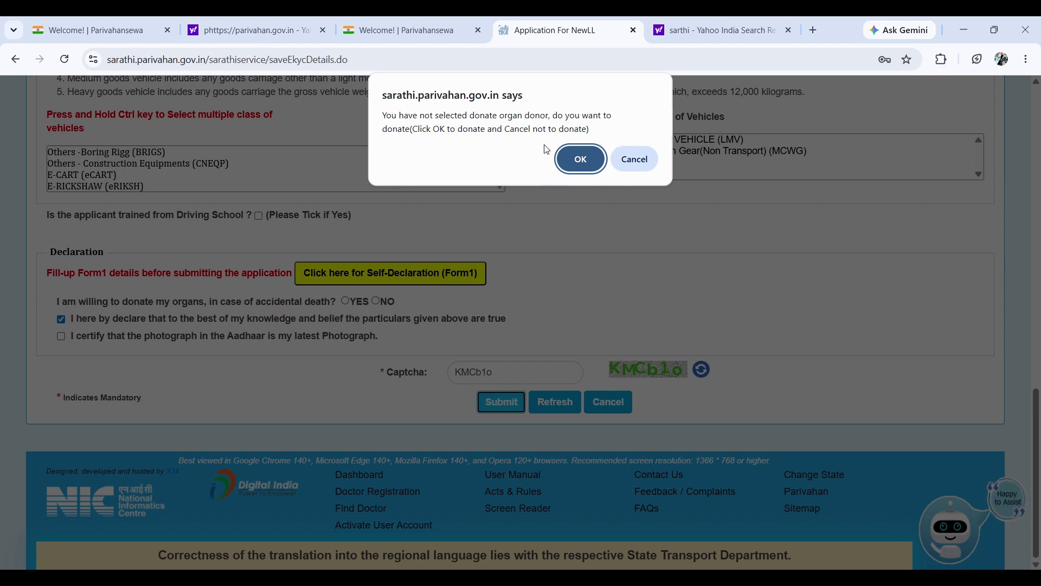
left_click(577, 165)
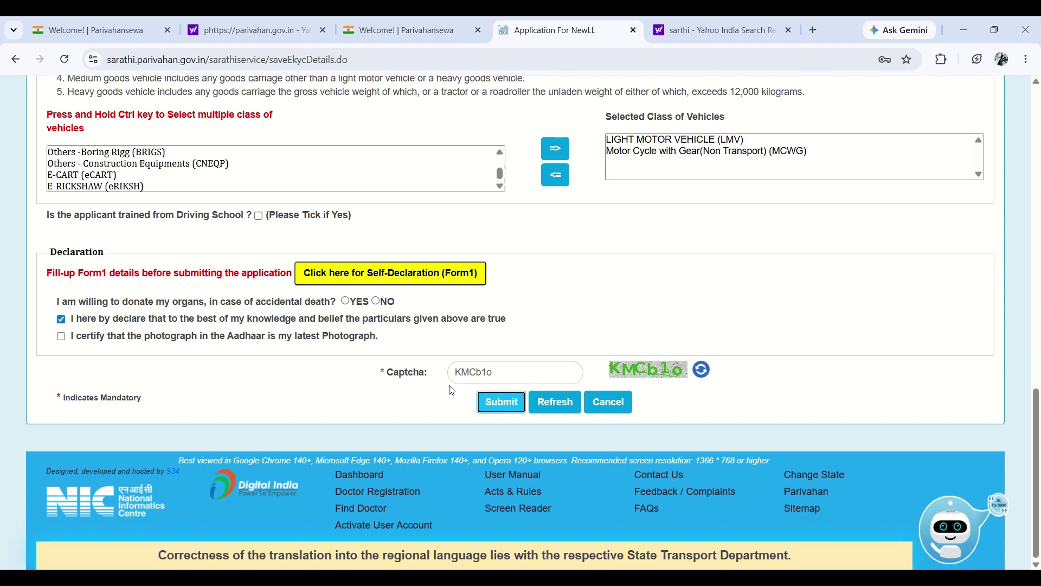
left_click(497, 414)
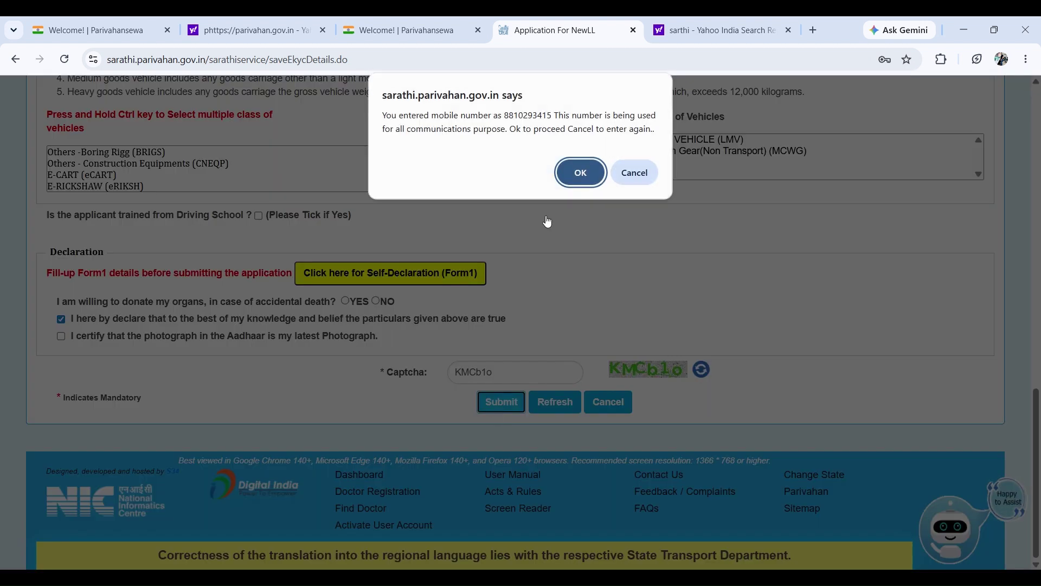
left_click(565, 177)
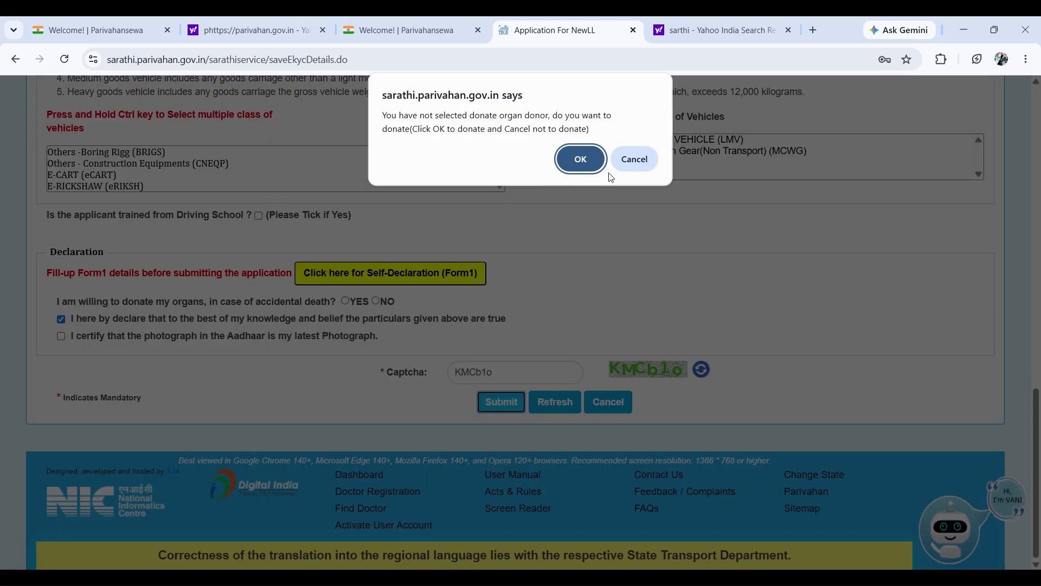
left_click(635, 156)
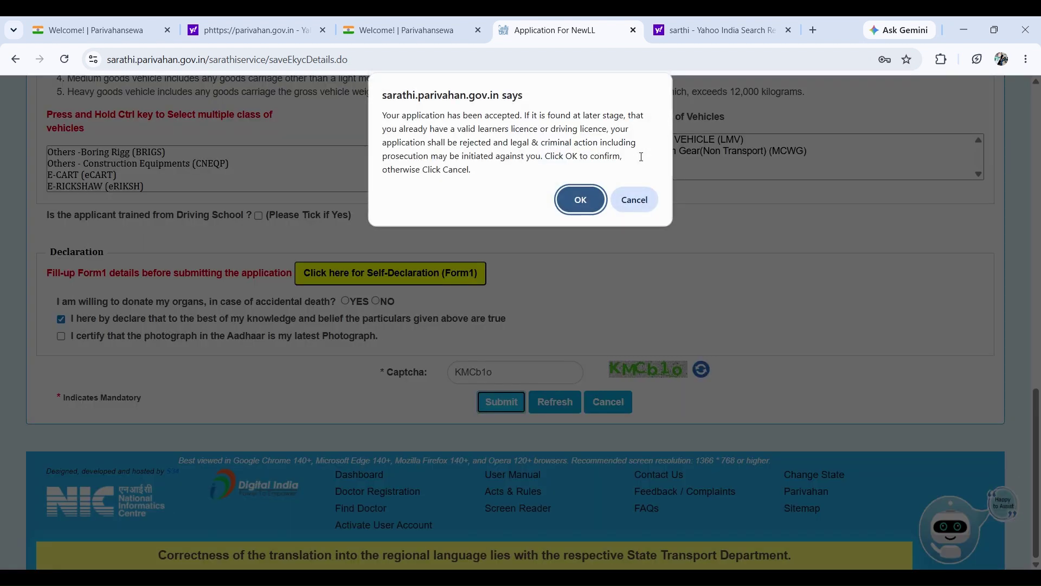
left_click(580, 200)
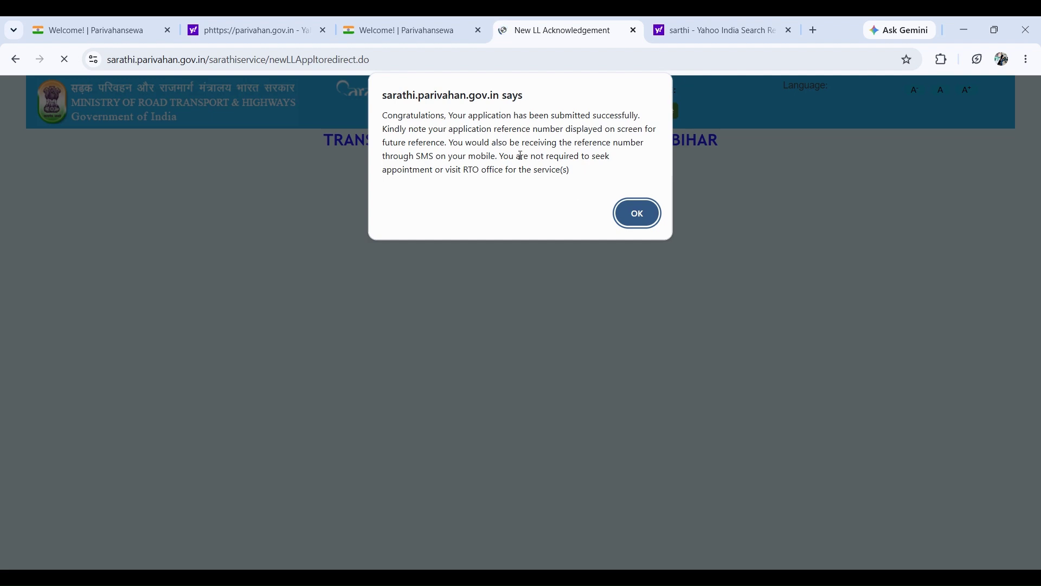
Close the success alert and continue from the Application Reference Slip to the status lookup.
left_click(627, 218)
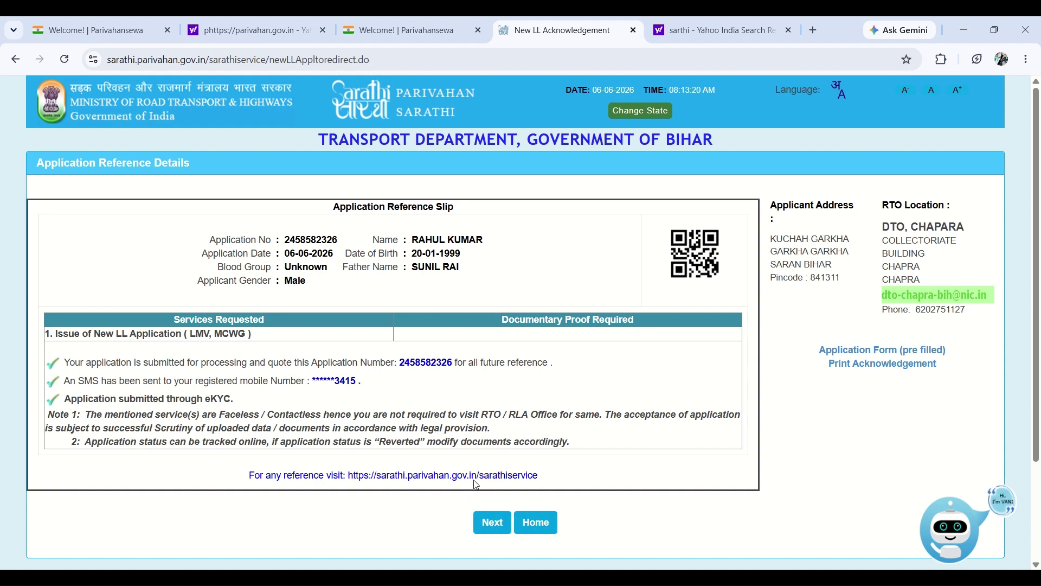
left_click(499, 530)
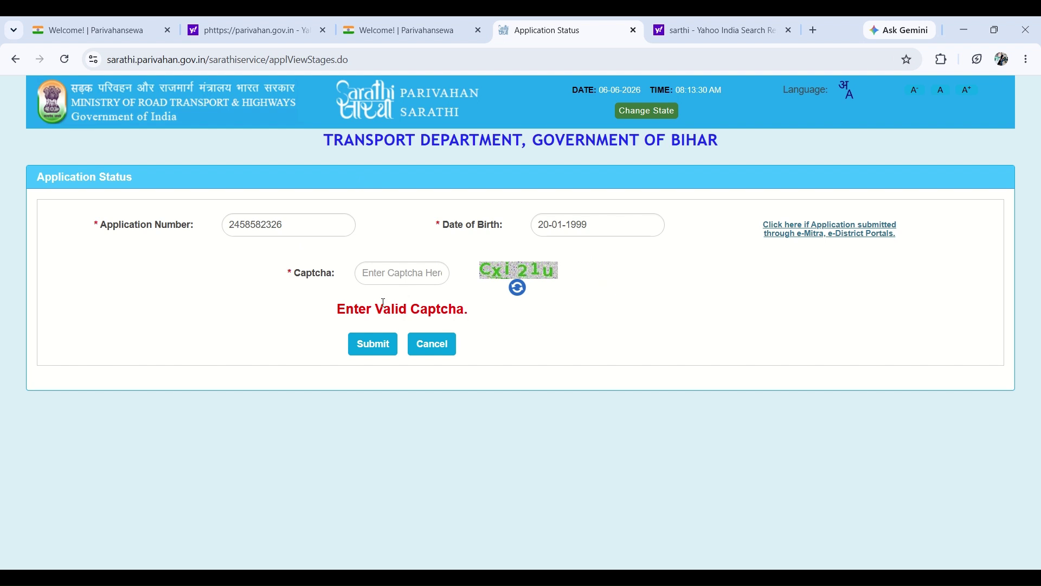
Enter the captcha and request the application status.
left_click(396, 280)
type("cXi2")
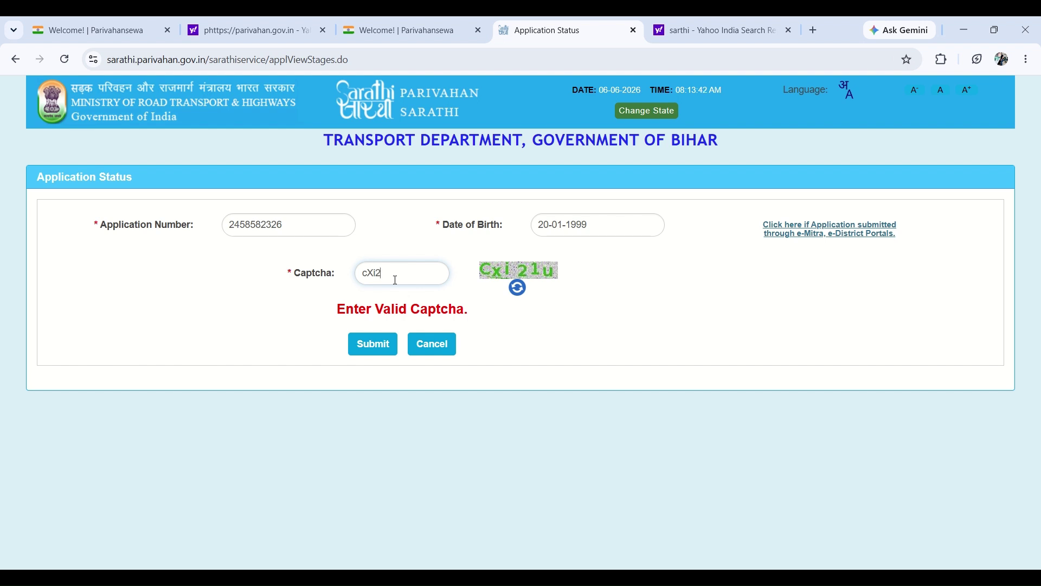
type("1u")
left_click(375, 352)
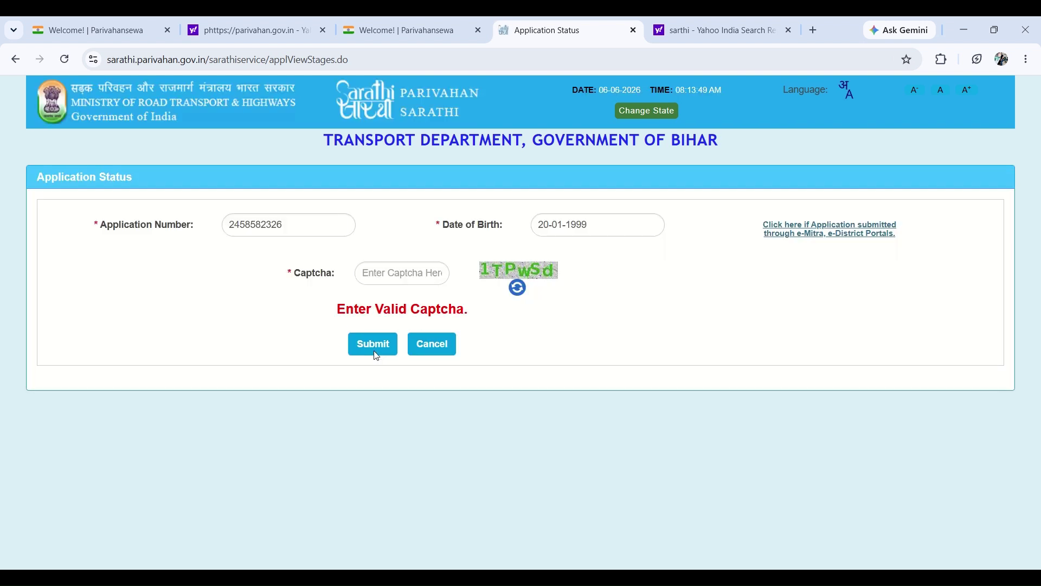
Enter the new captcha after rejection and request the application status again.
left_click(382, 276)
type("1TPwSd")
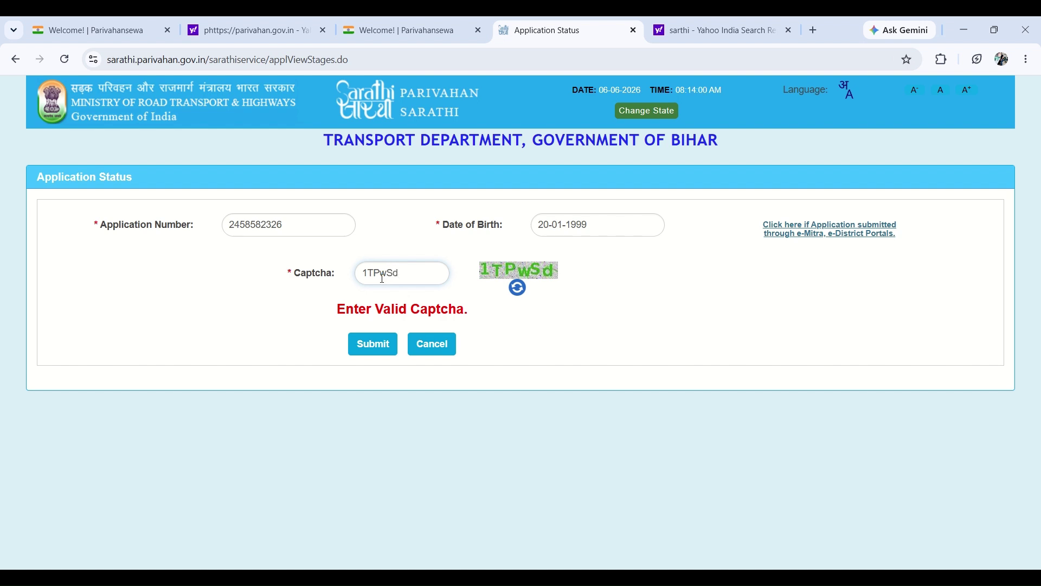
left_click(383, 351)
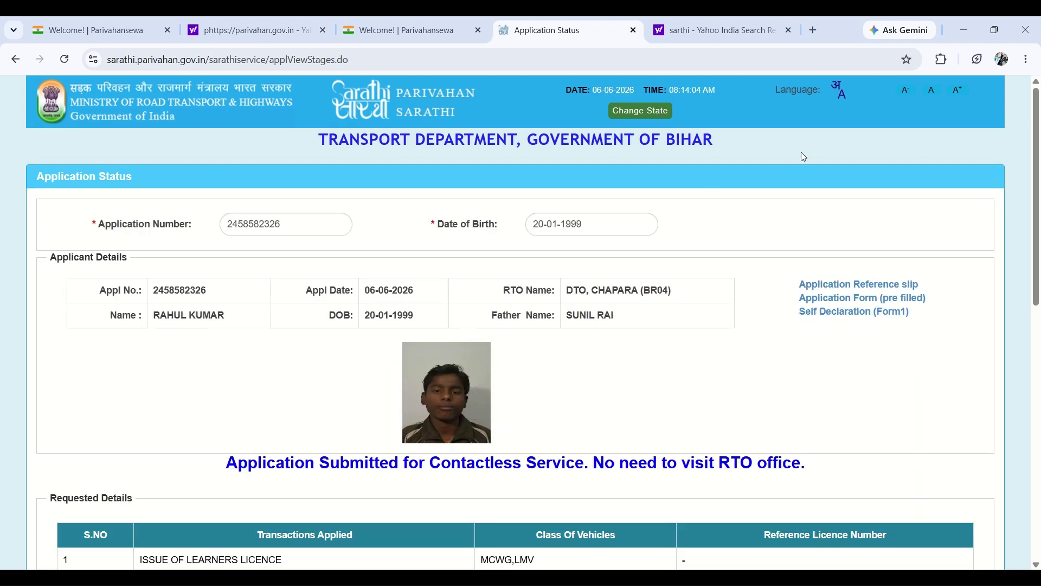
left_click_drag(1038, 144, 968, 282)
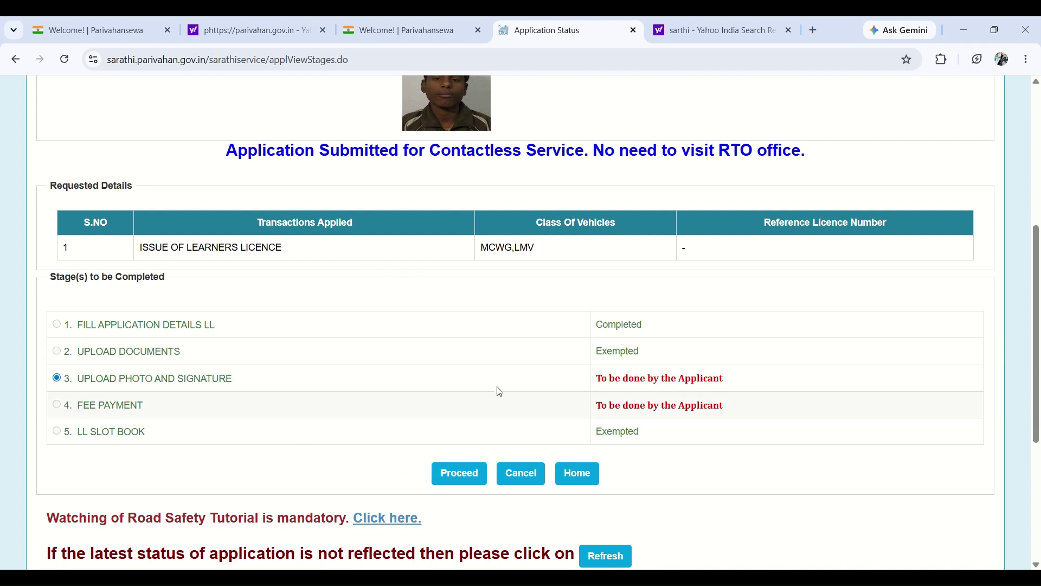
left_click_drag(1039, 292, 1039, 421)
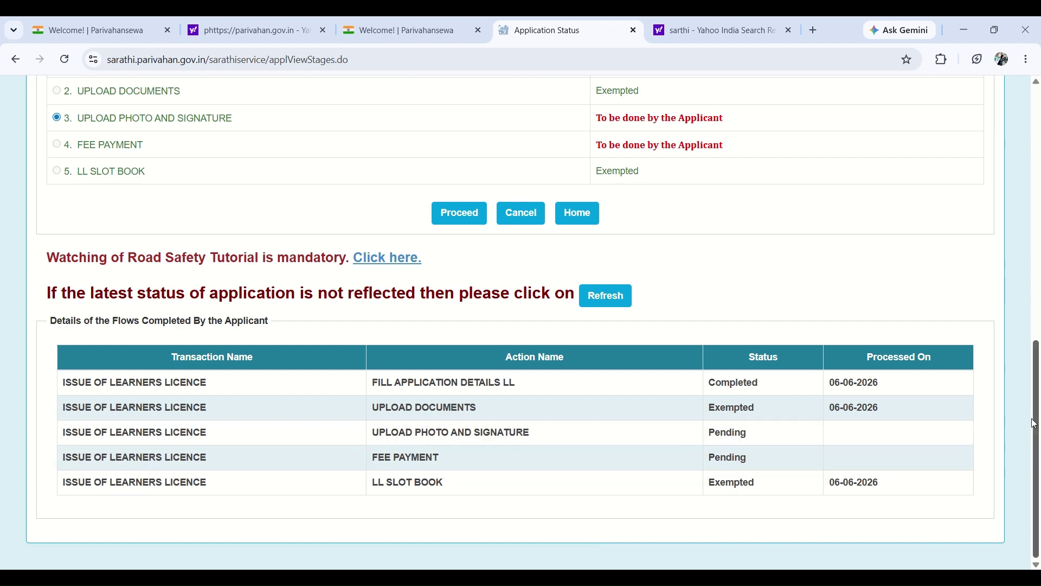
scroll(1010, 422, "up", 10)
scroll(1007, 206, "up", 2)
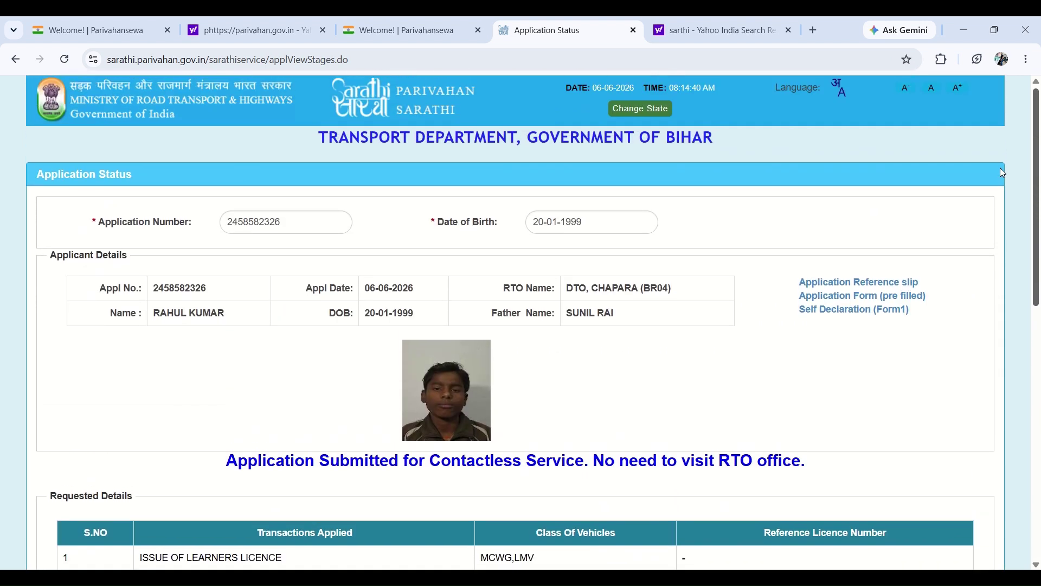
scroll(1004, 271, "down", 9)
scroll(1009, 410, "up", 7)
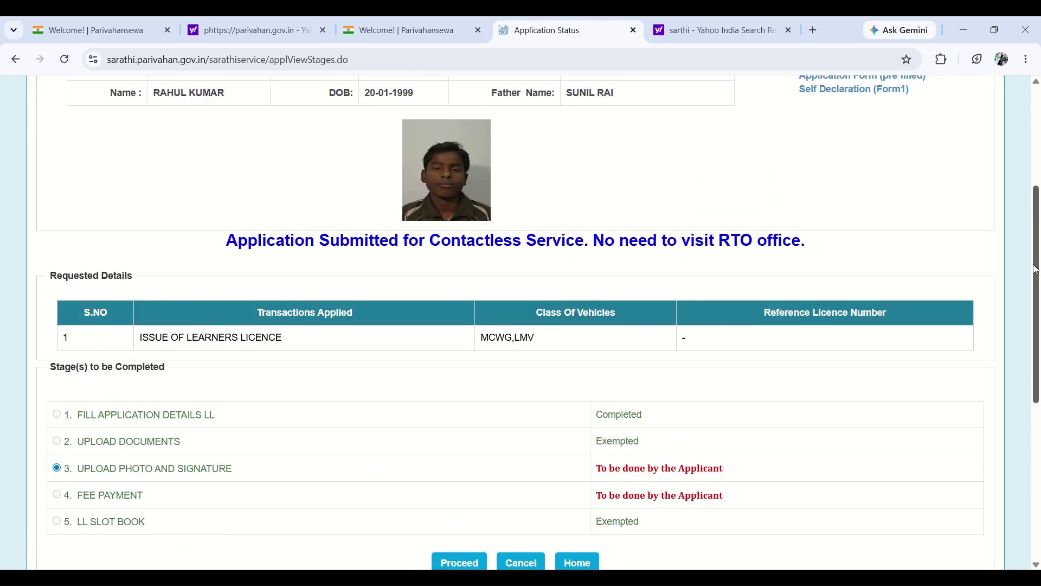
scroll(1036, 222, "up", 1)
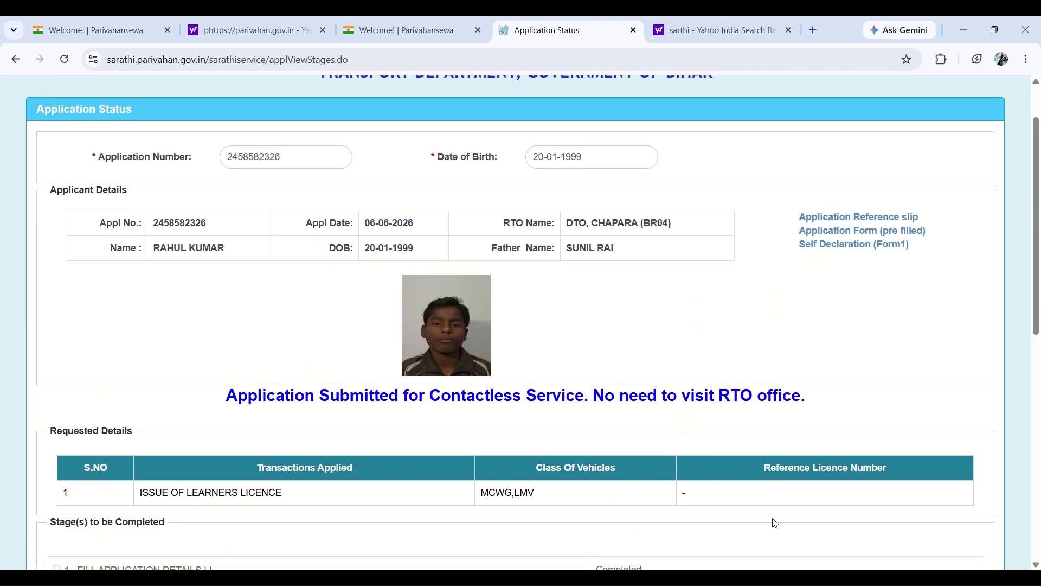